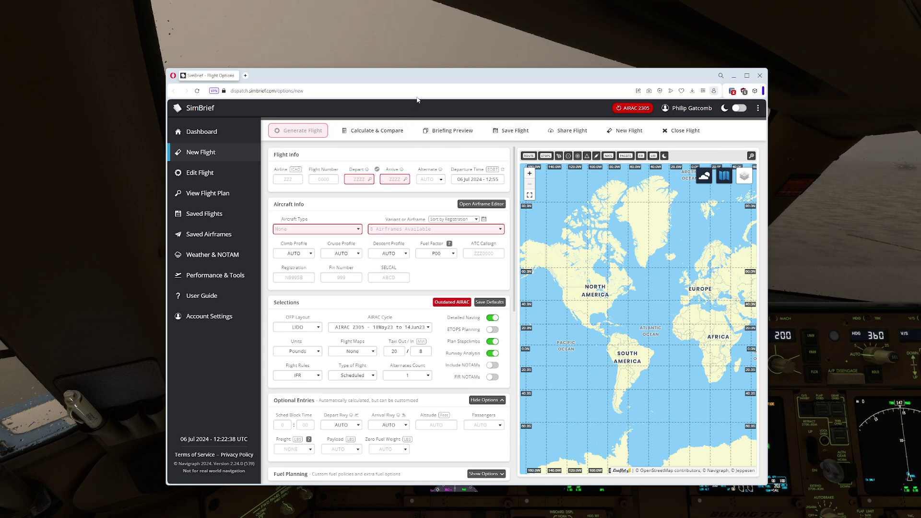
- Set the flight's departure airport to KBDL and the arrival airport to KBWI
drag(450, 82, 450, 74)
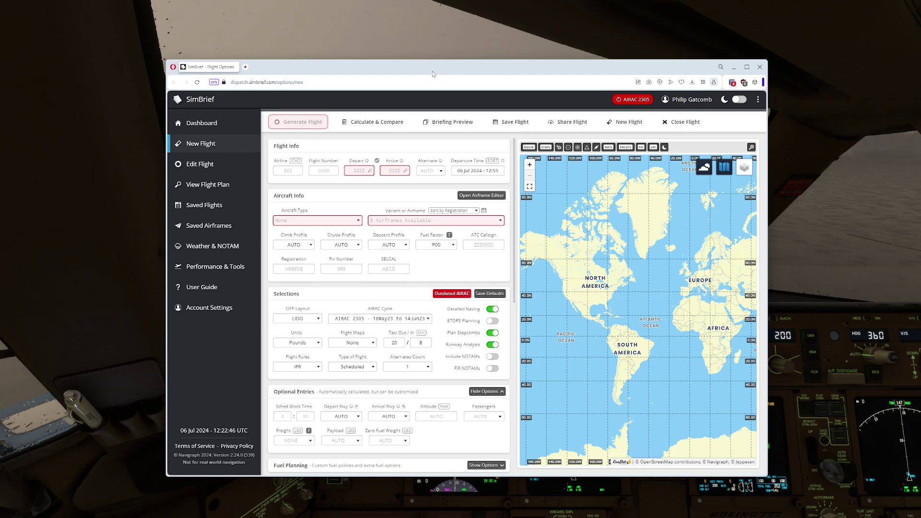
click(370, 172)
click(369, 172)
click(358, 172)
text(KBDW)
key(BackSpace)
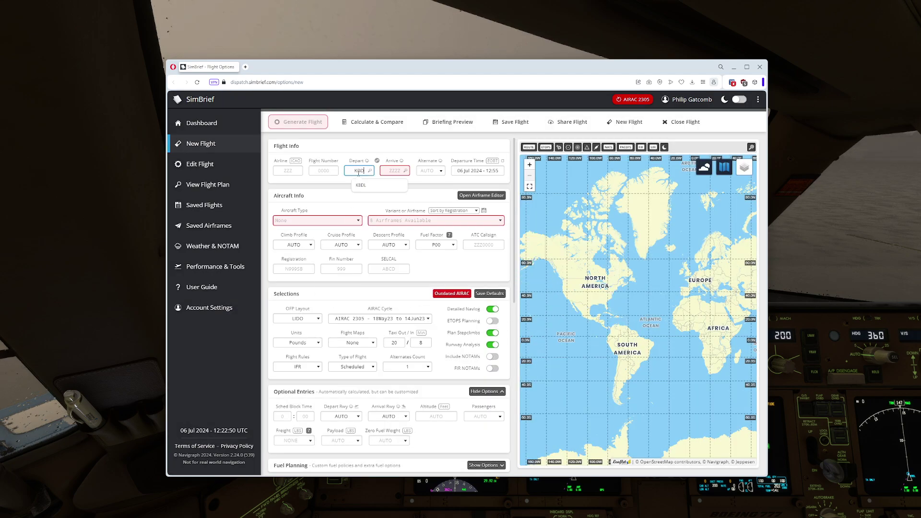
text(L)
key(Tab)
text(KBD)
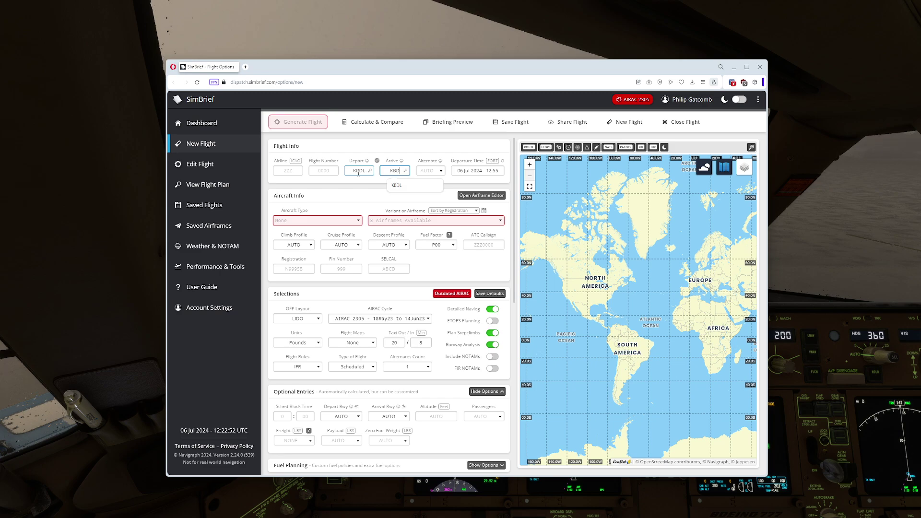
click(361, 184)
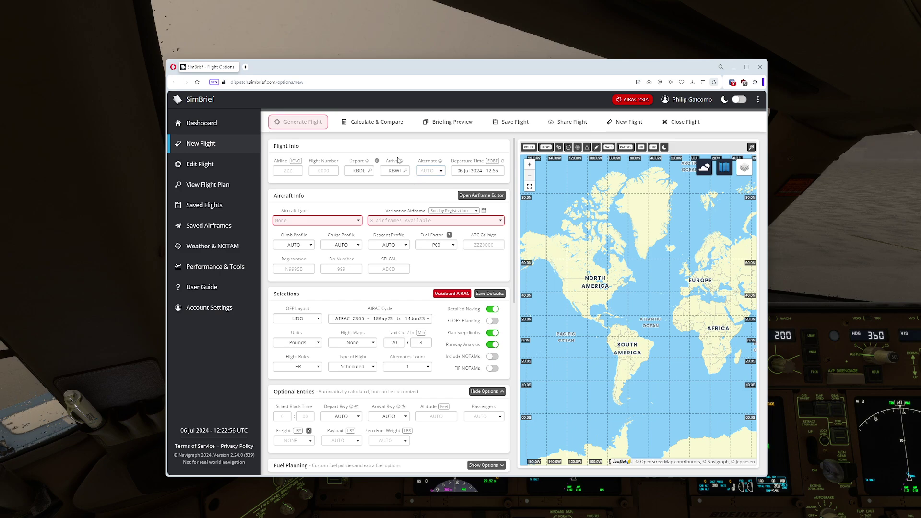
- Set the airline code to UAL and the flight number to 100
click(288, 170)
text(AFL)
key(BackSpace)
key(BackSpace)
key(BackSpace)
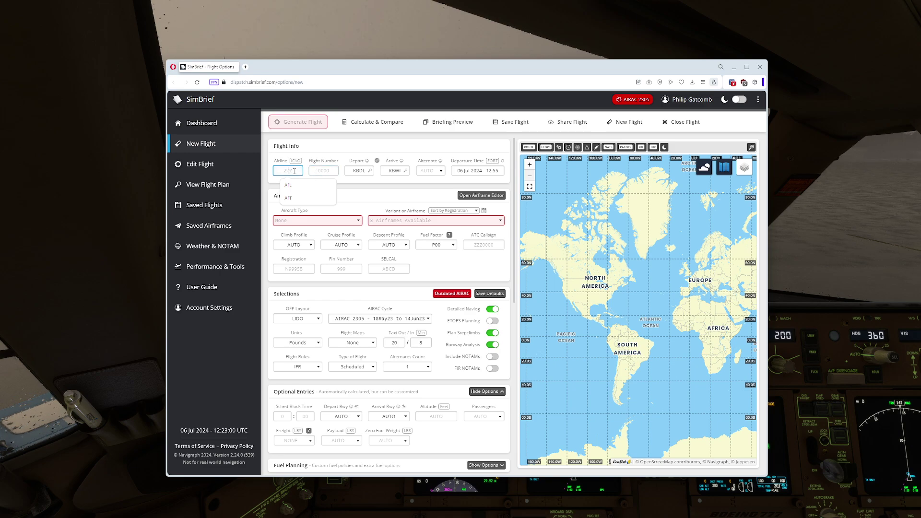
text(AFL)
key(Tab)
text(100)
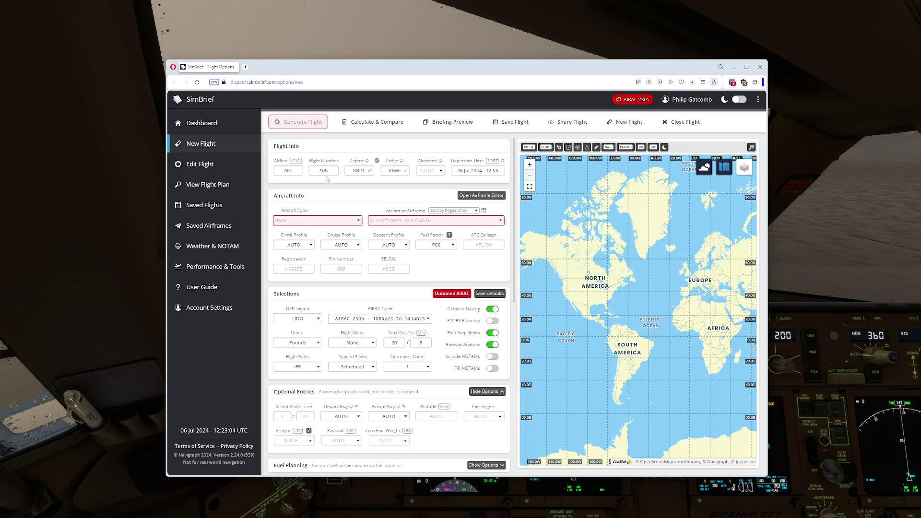
double_click(290, 172)
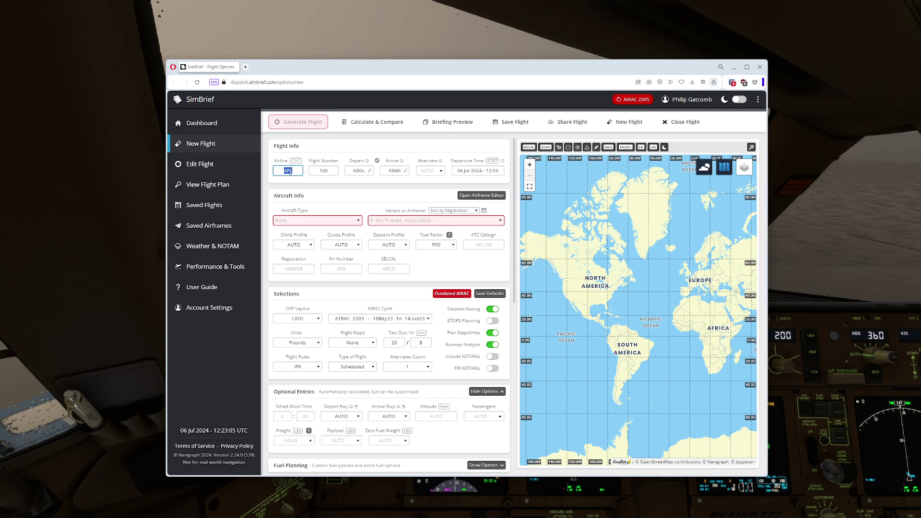
click(339, 178)
- Choose B77W - B777-300ER as the aircraft type, with the PMDG (MSFS) - Standard Config airframe
scroll(336, 177, down, 1)
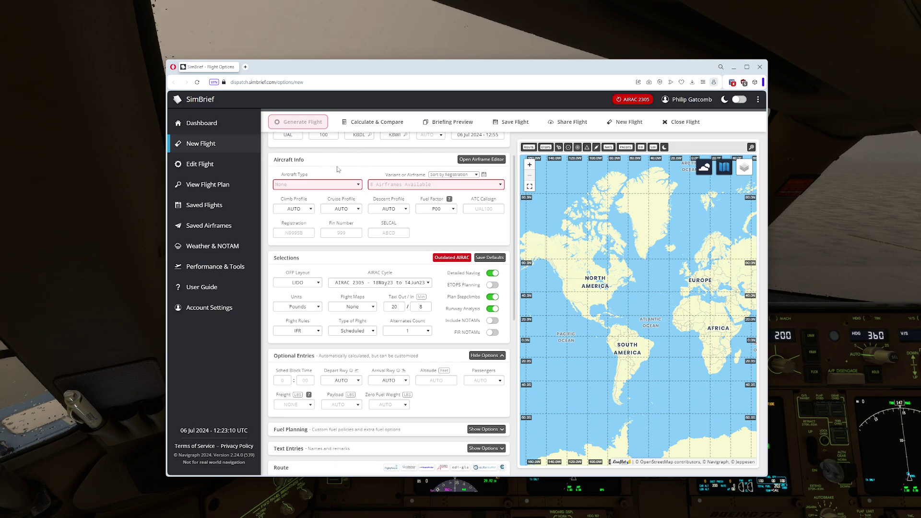
click(312, 184)
scroll(323, 249, down, 3)
scroll(323, 249, down, 1)
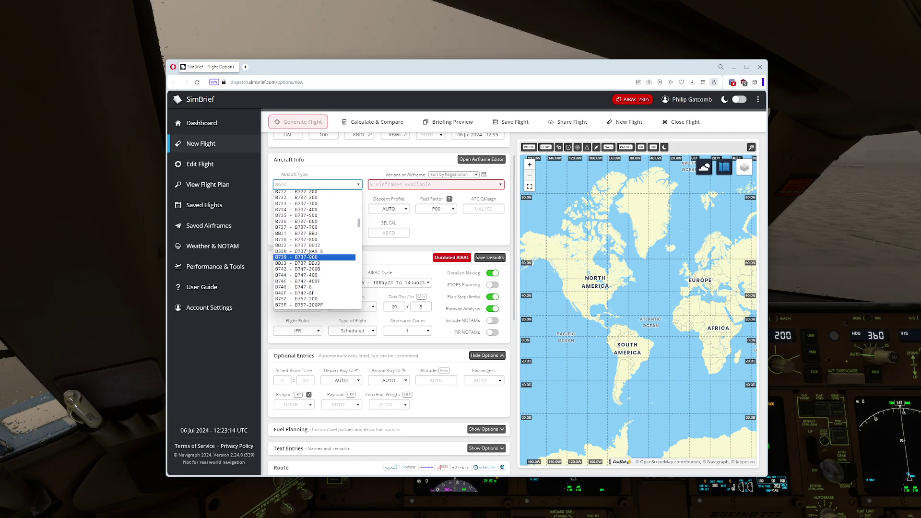
scroll(312, 247, down, 4)
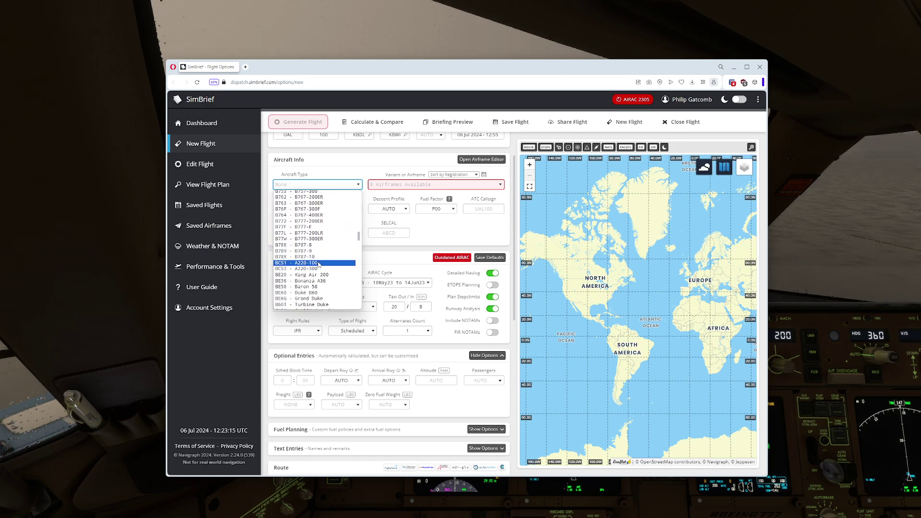
click(307, 239)
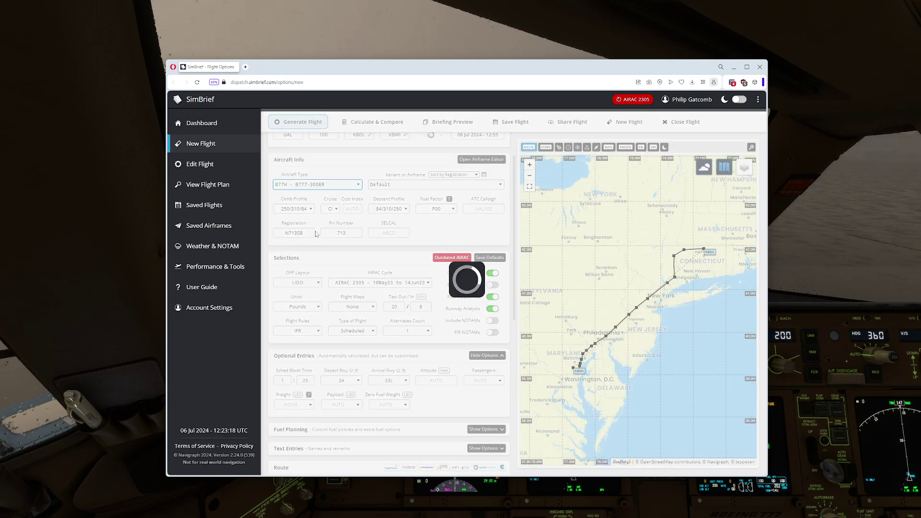
click(410, 185)
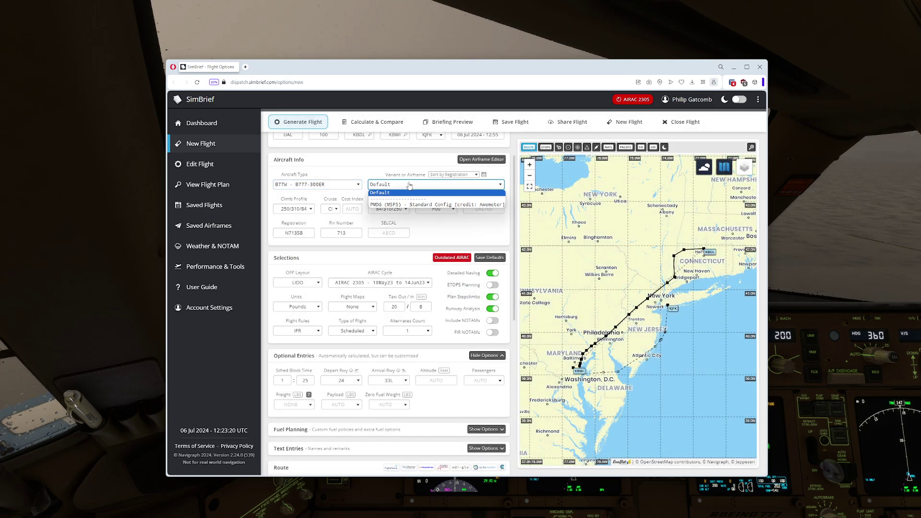
click(386, 205)
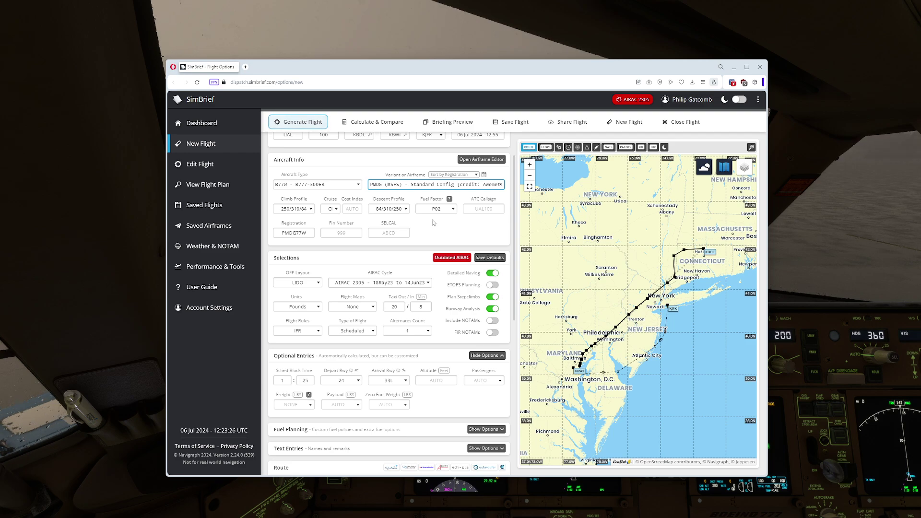
- Set the cruise cost index to 999
click(352, 209)
text(999)
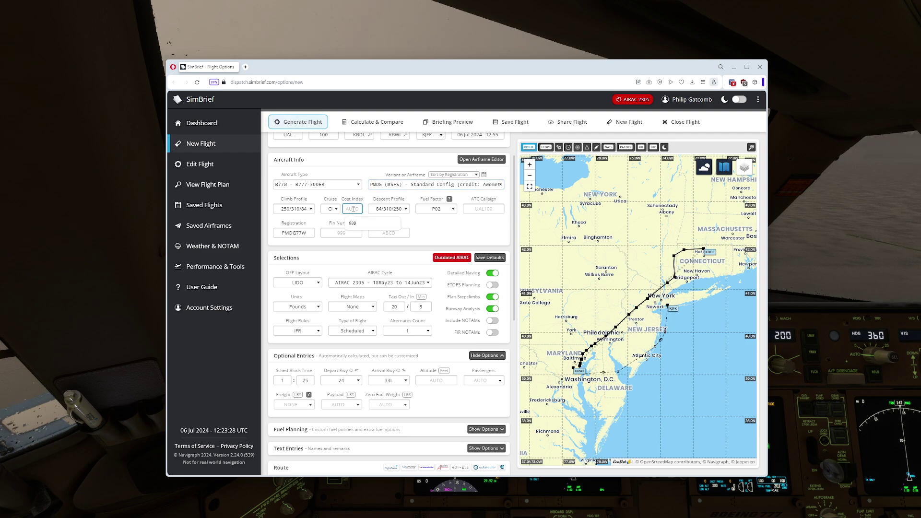
click(363, 219)
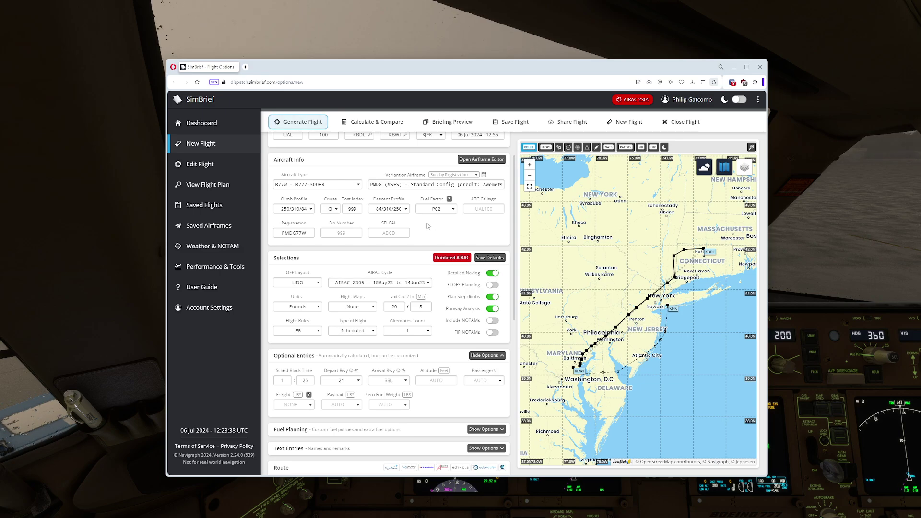
- Switch to the flight simulator and look over the cockpit's instrument panels, overhead electrical panel and flight computers
key(alt+Tab)
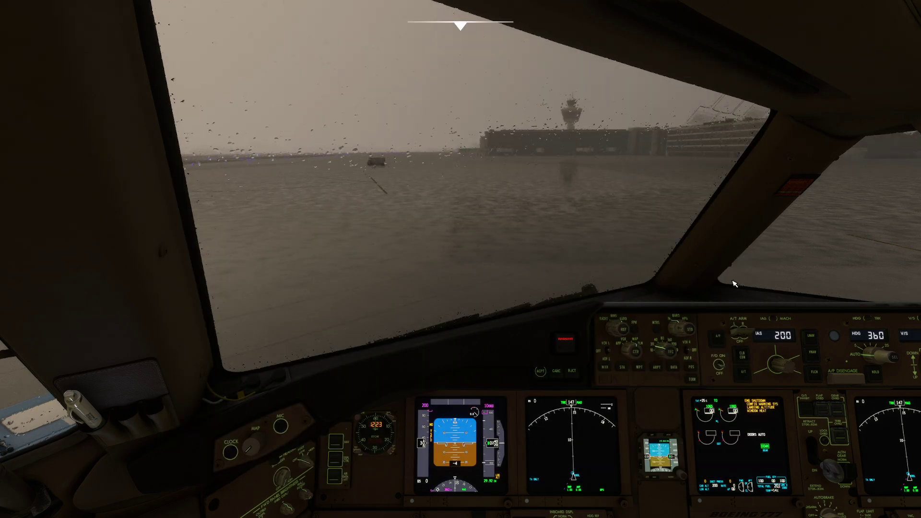
key(alt+1)
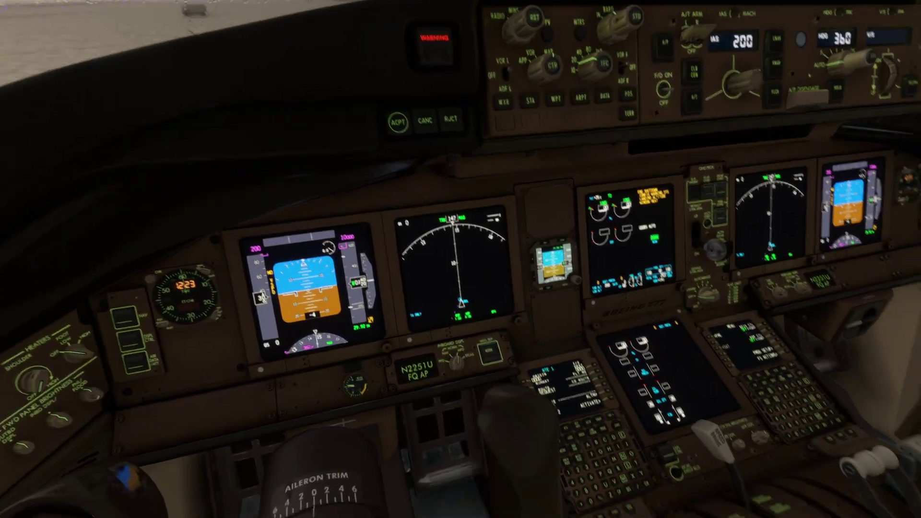
scroll(461, 259, down, 5)
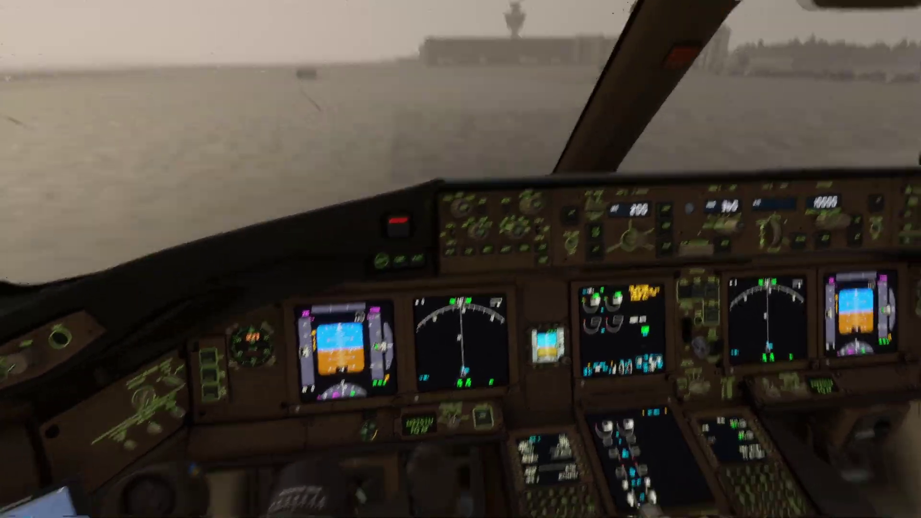
scroll(460, 259, up, 5)
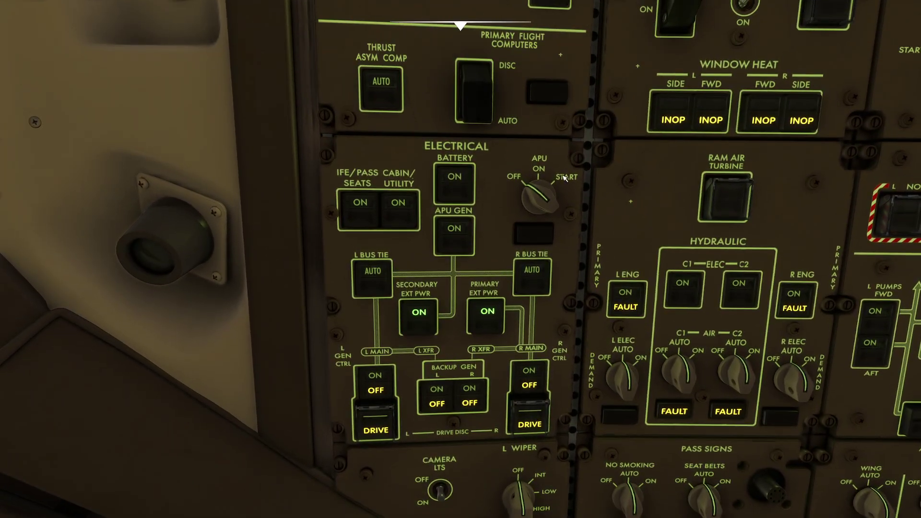
key(alt+1)
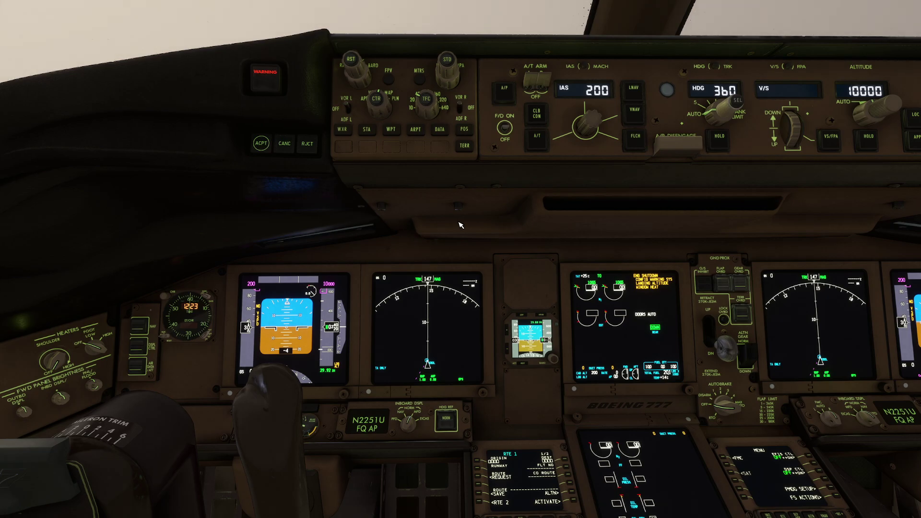
mouse_move(604, 296)
mouse_down()
mouse_move(617, 370)
mouse_move(682, 399)
mouse_move(603, 293)
mouse_up()
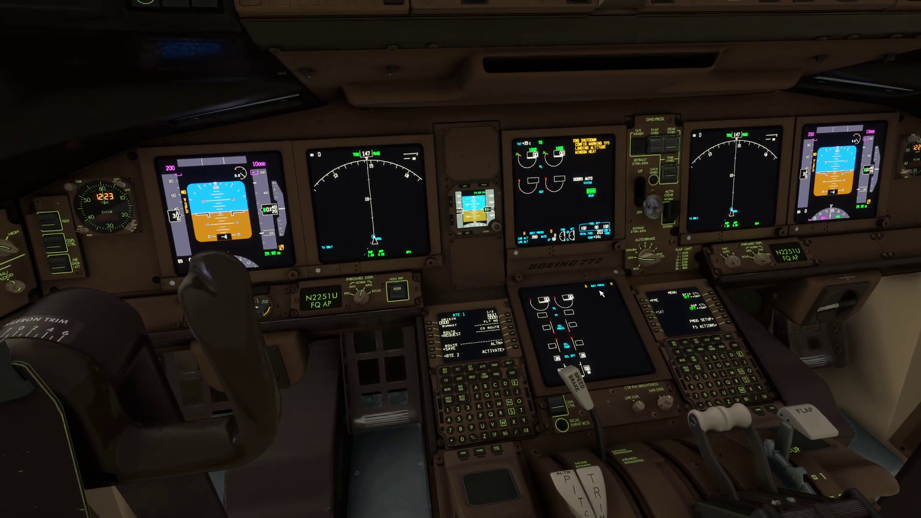
key(ctrl+space)
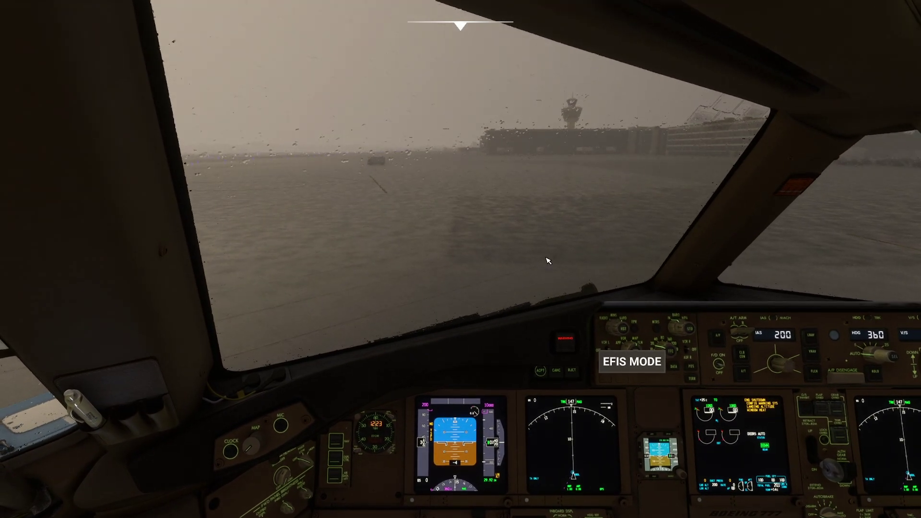
- Return to SimBrief and set the optional entries to 370 passengers and AUTO freight
key(alt+Tab)
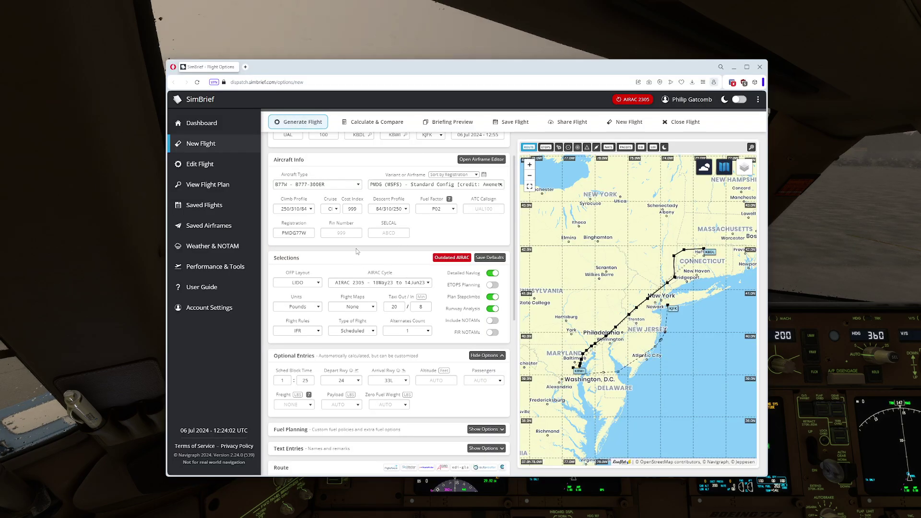
scroll(456, 252, down, 1)
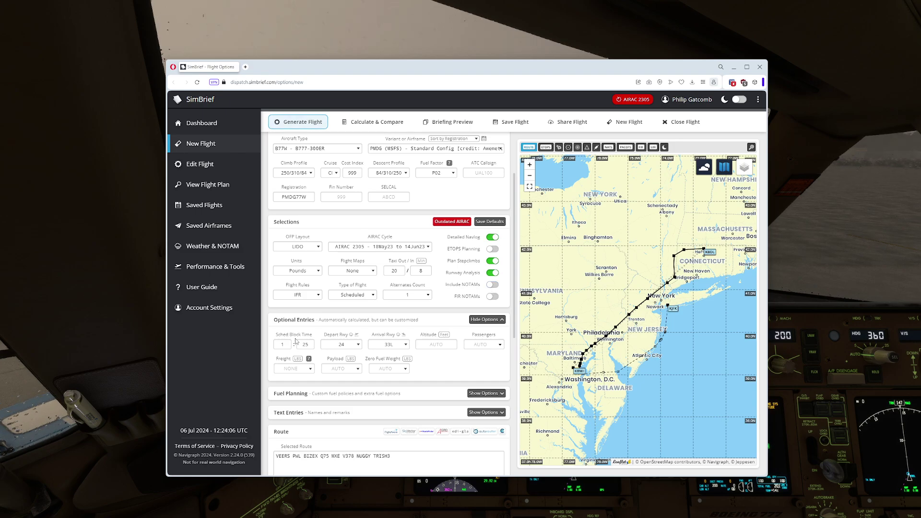
scroll(302, 336, down, 2)
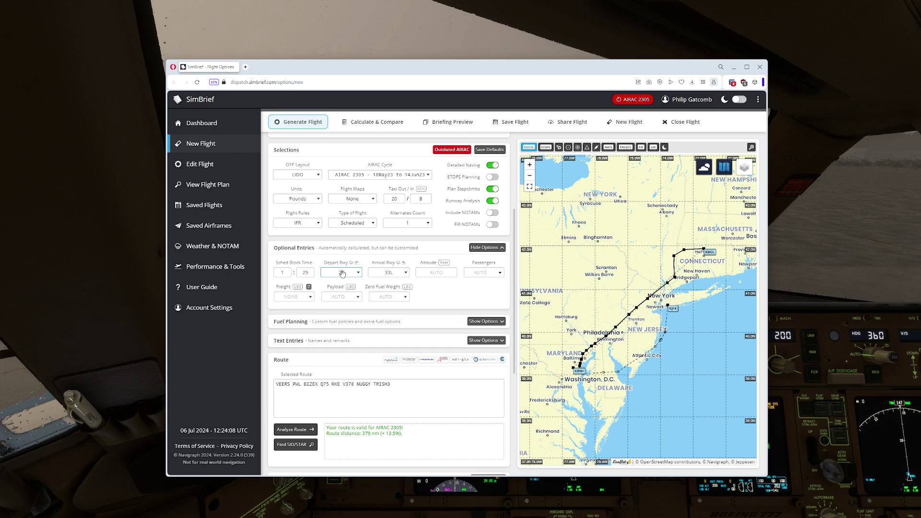
scroll(355, 269, down, 1)
click(480, 236)
text(370)
click(522, 250)
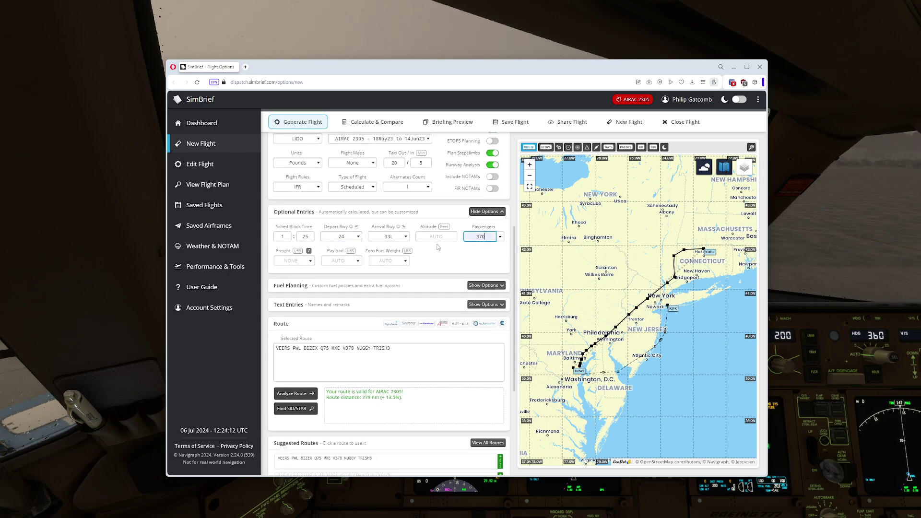
click(308, 260)
text(AUTO)
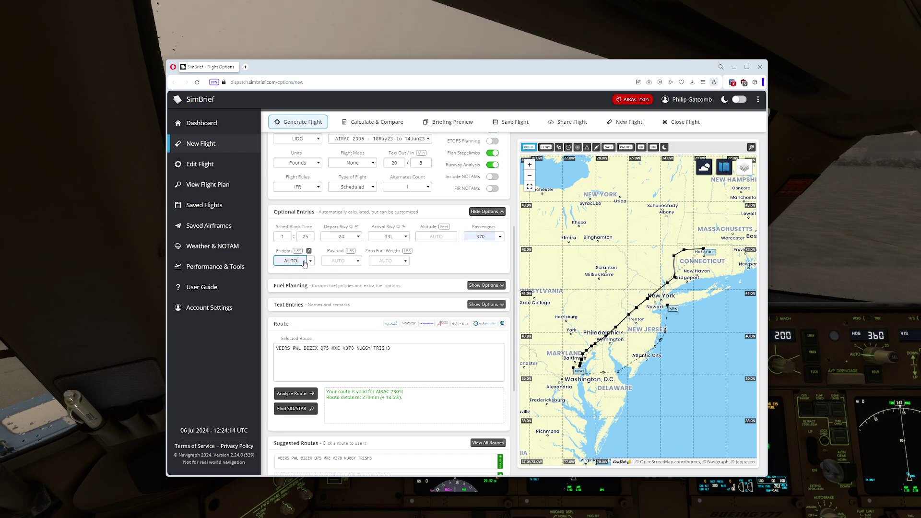
click(462, 265)
- Examine the waypoints and airways of the selected route between the two airports
scroll(295, 284, down, 2)
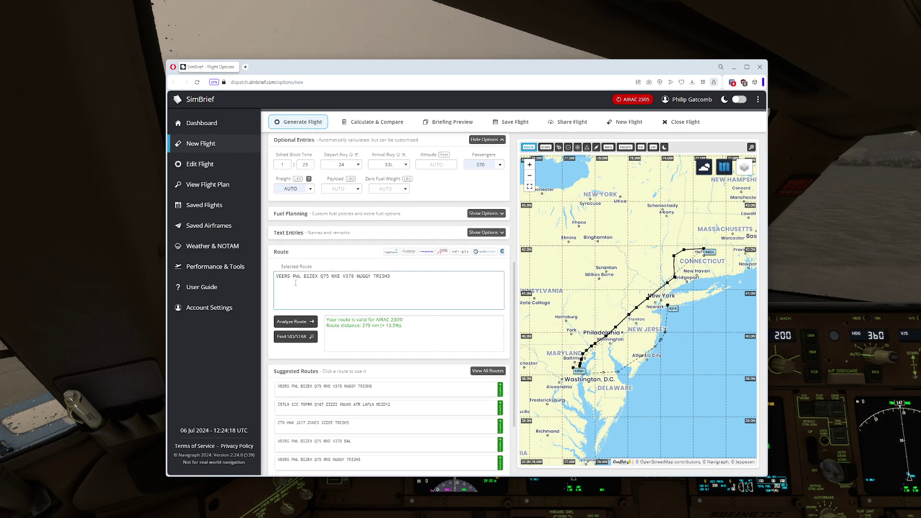
drag(277, 280, 421, 302)
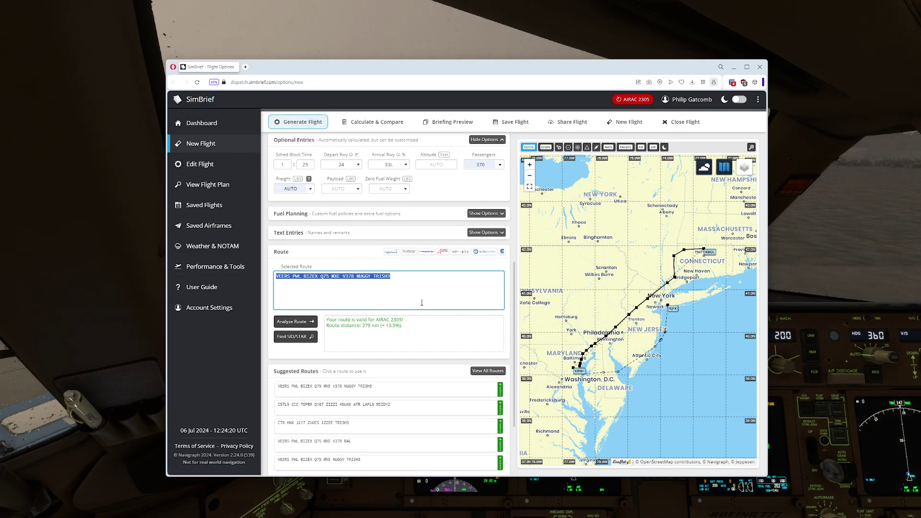
click(429, 266)
click(353, 278)
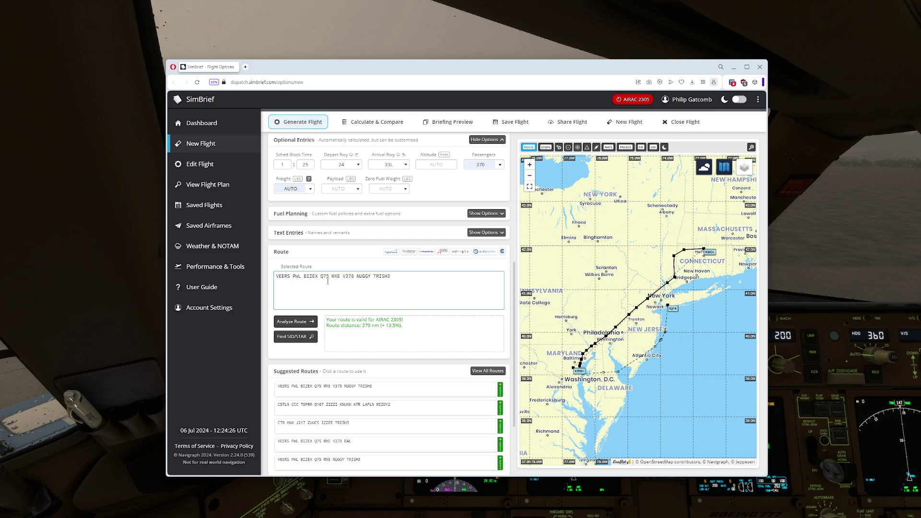
click(303, 259)
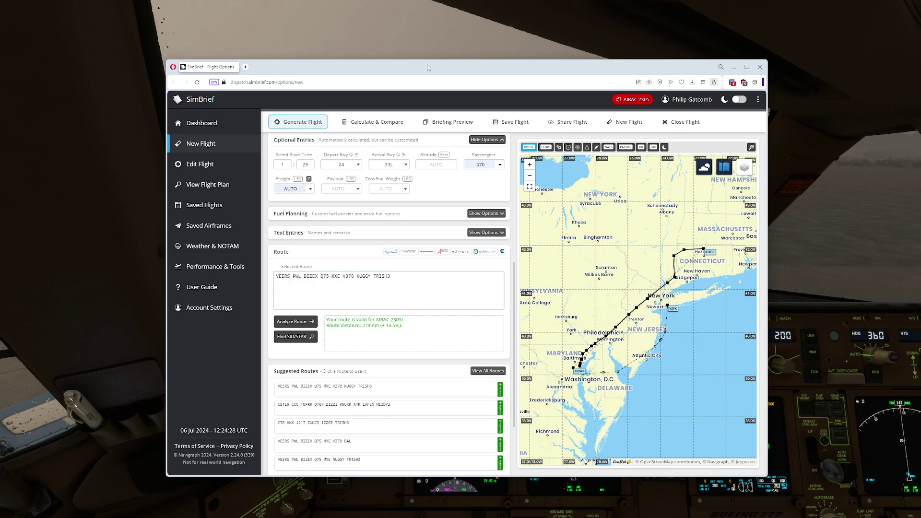
- Switch to the simulator's flight computer, enter KBDL as origin and KBWI as destination on RTE 1, and activate and execute the route
drag(429, 64, 423, 0)
scroll(461, 259, up, 8)
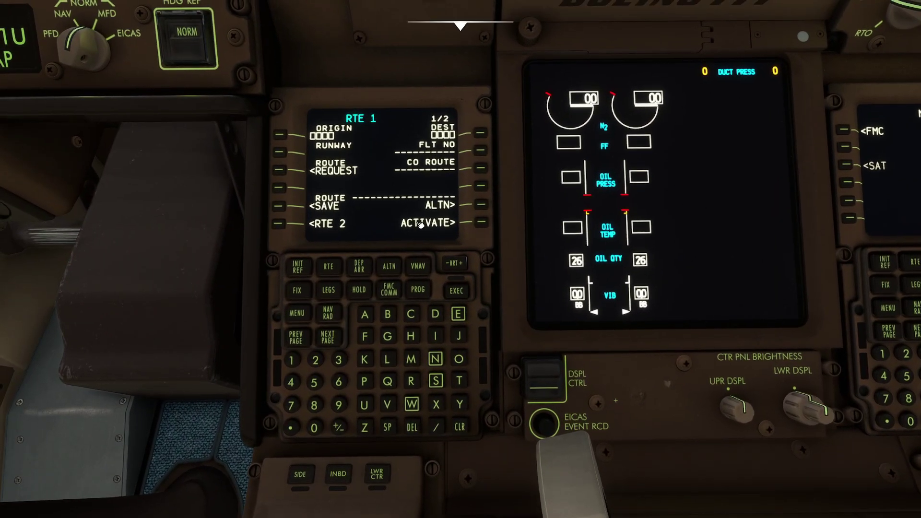
text(KBDL)
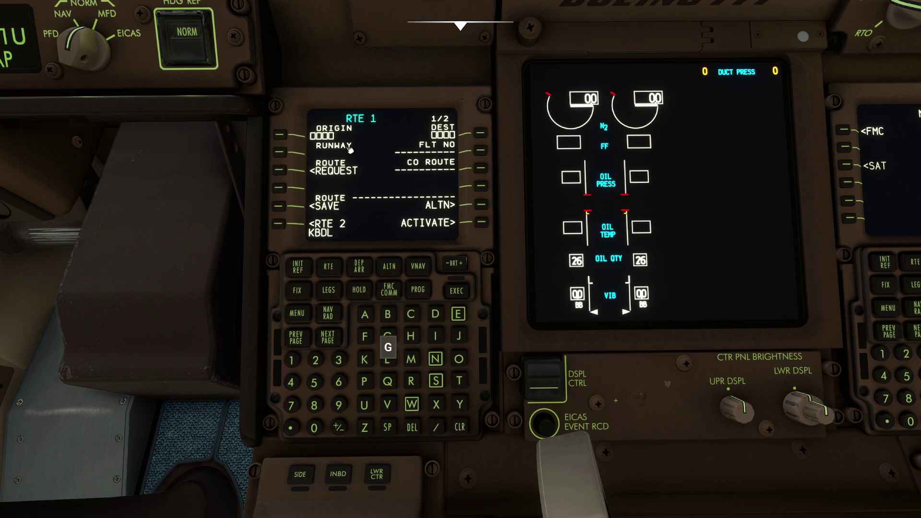
click(279, 135)
click(365, 360)
click(388, 315)
click(412, 405)
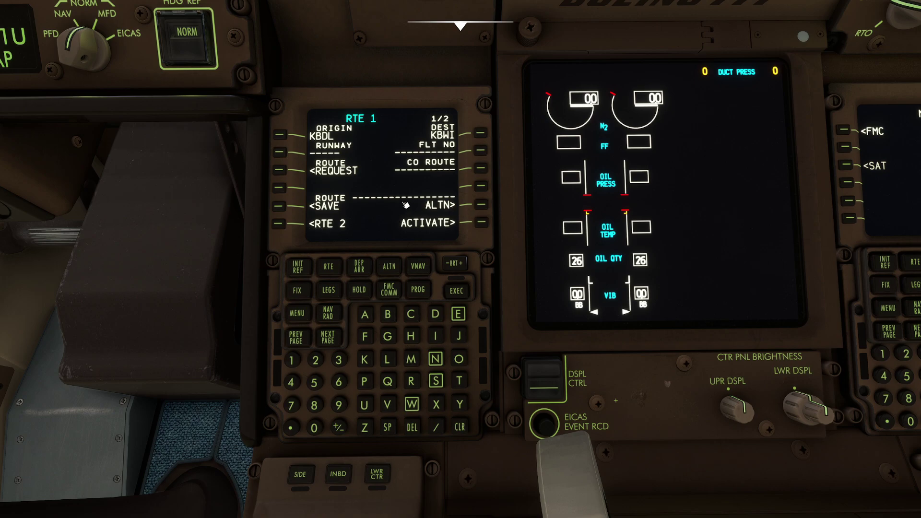
click(481, 223)
click(458, 289)
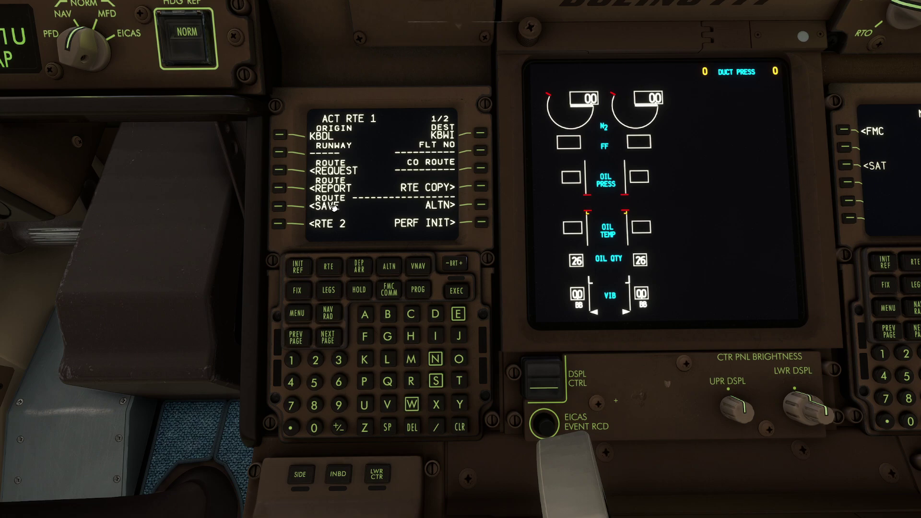
click(337, 336)
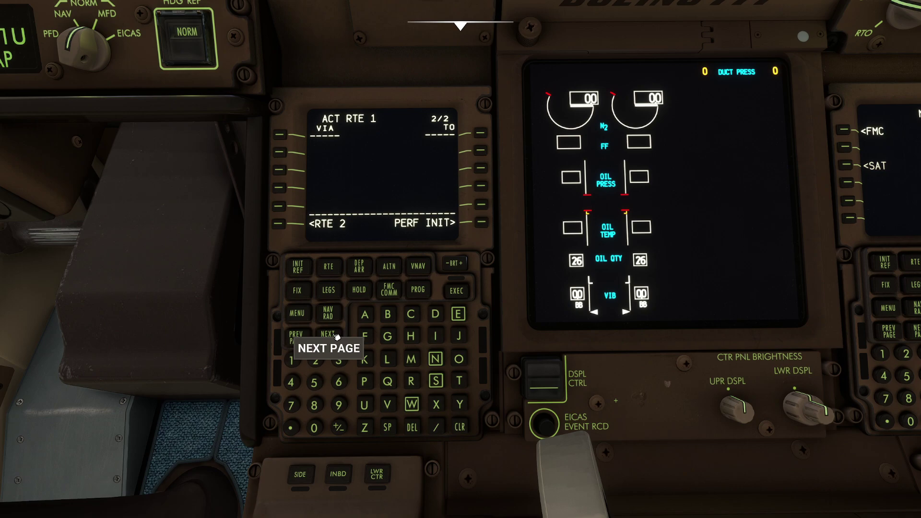
click(388, 405)
click(458, 315)
click(458, 315)
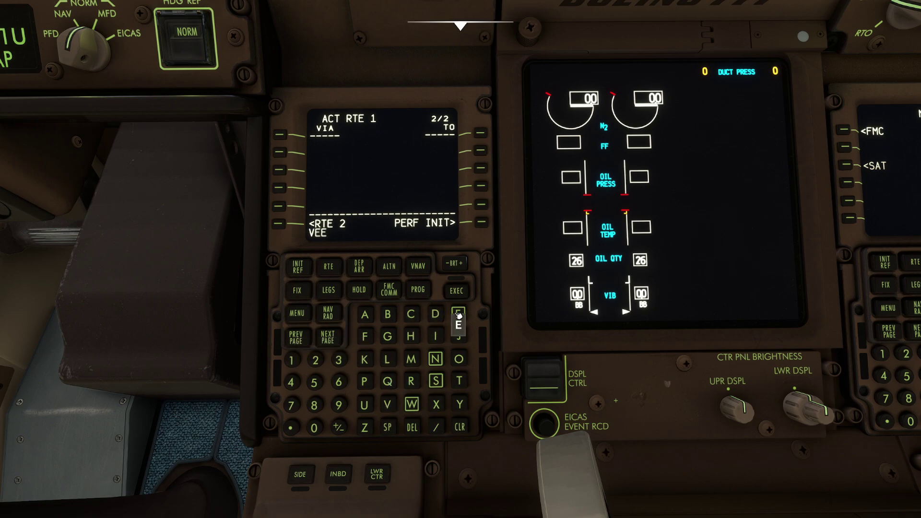
click(420, 379)
click(435, 381)
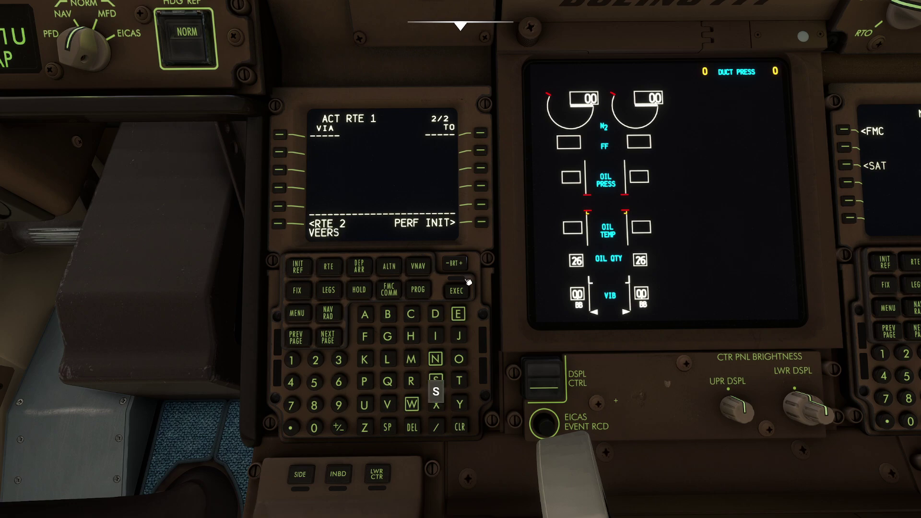
click(461, 427)
click(460, 428)
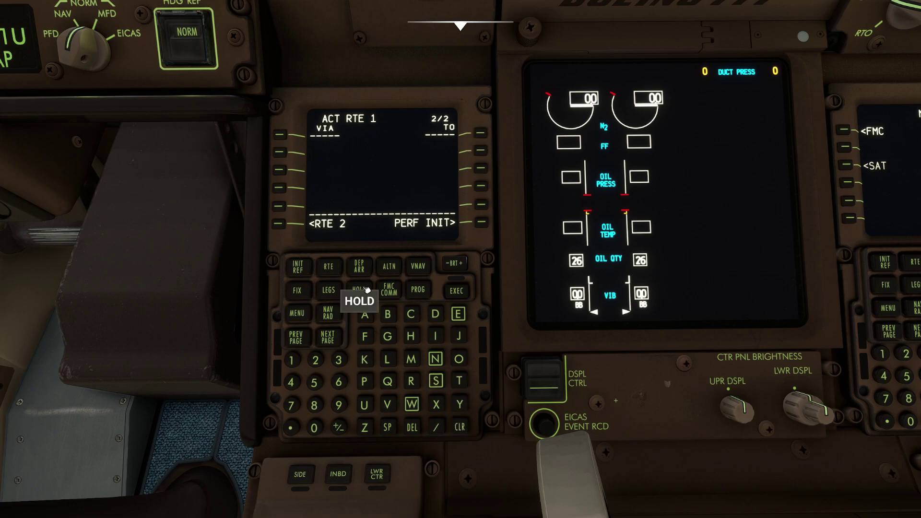
click(296, 337)
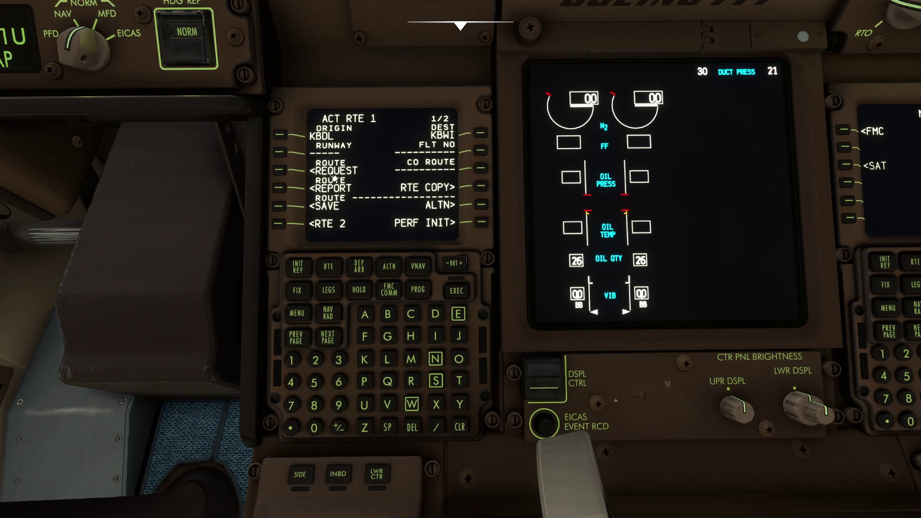
- Bring up SimBrief, generate the flight plan, and review its load sheet and route
key(ctrl+1)
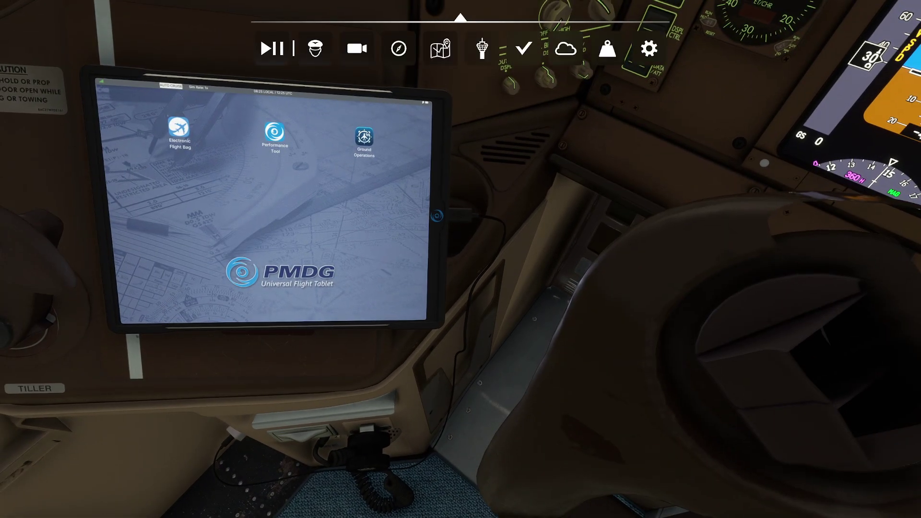
drag(619, 0, 467, 62)
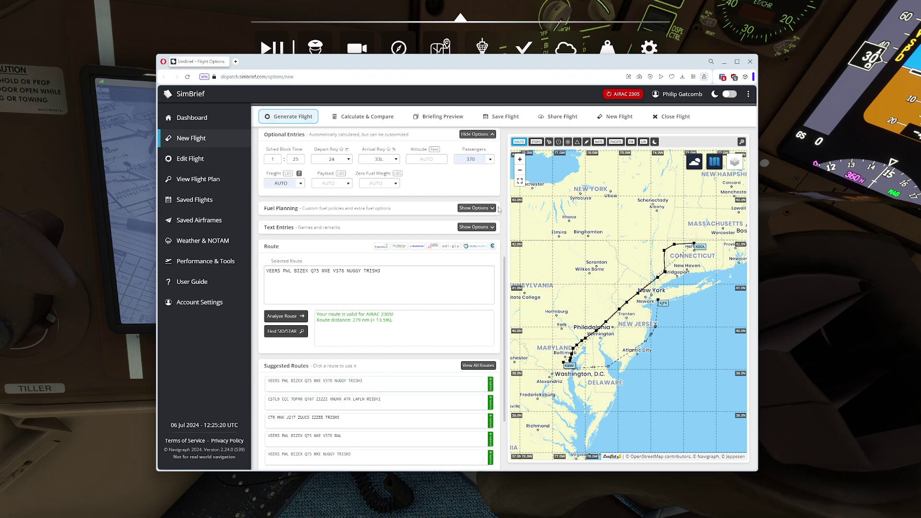
click(291, 116)
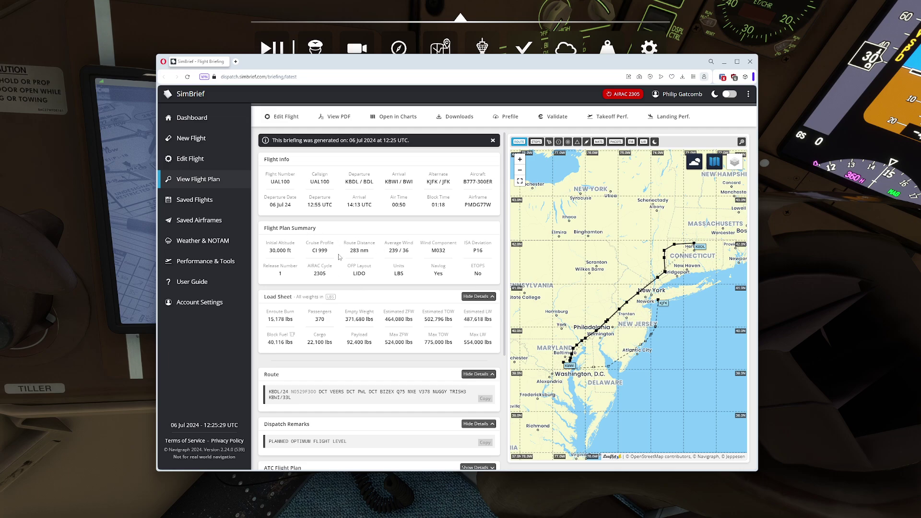
scroll(344, 254, down, 3)
triple_click(280, 246)
click(291, 255)
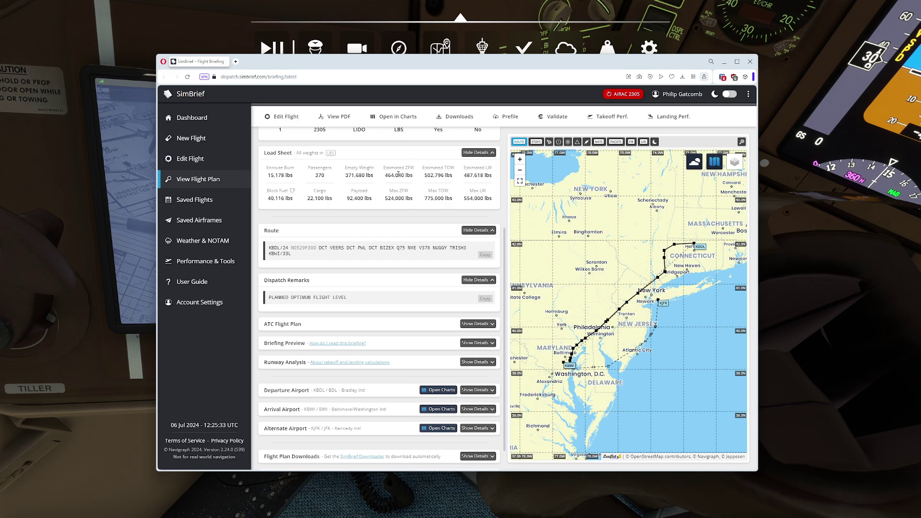
scroll(395, 230, up, 3)
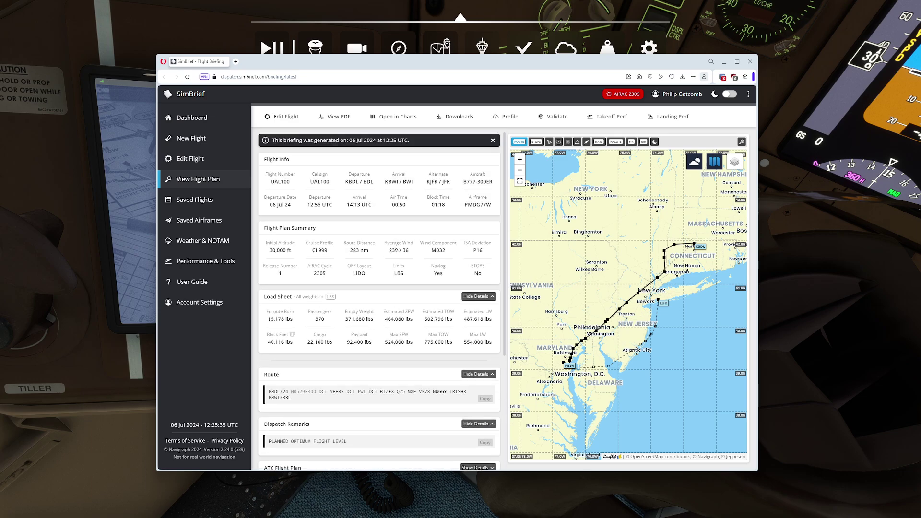
- Return to the simulator, open the tablet's Electronic Flight Bag, and request the flight data from SimBrief
drag(409, 65, 396, 0)
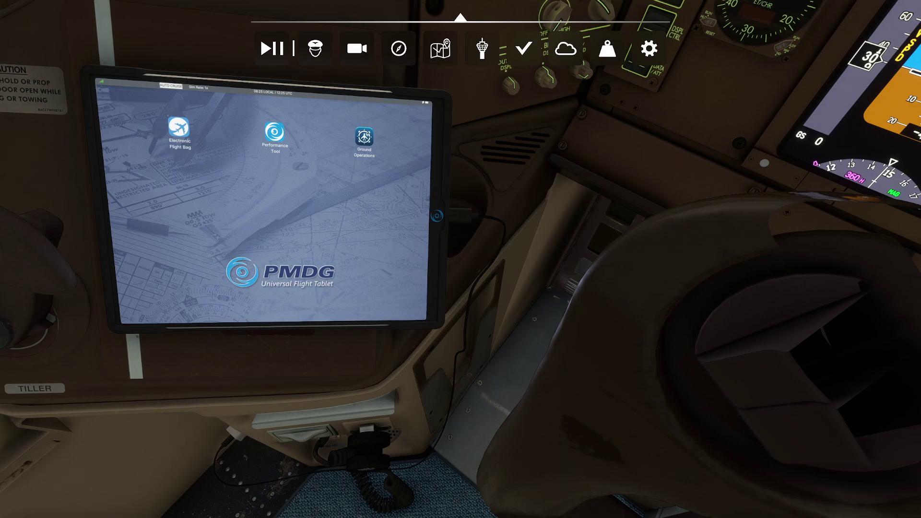
drag(490, 339, 624, 269)
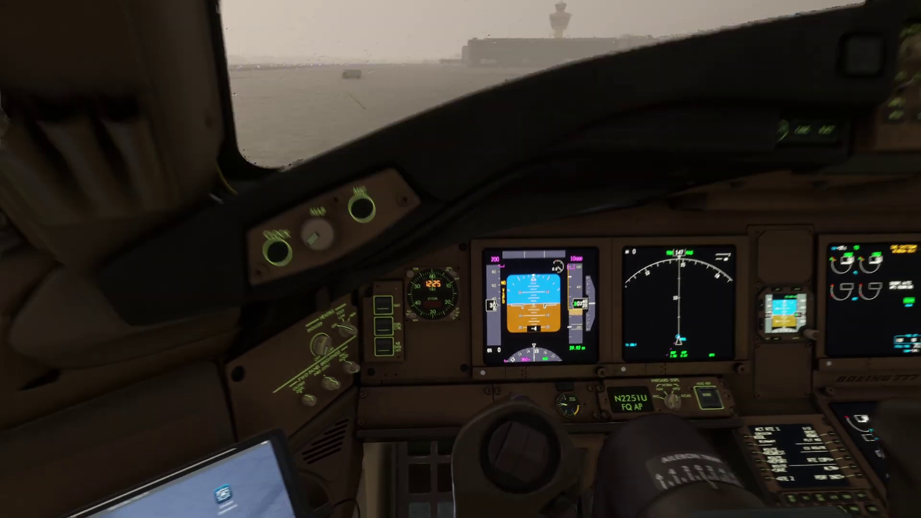
key(alt+1)
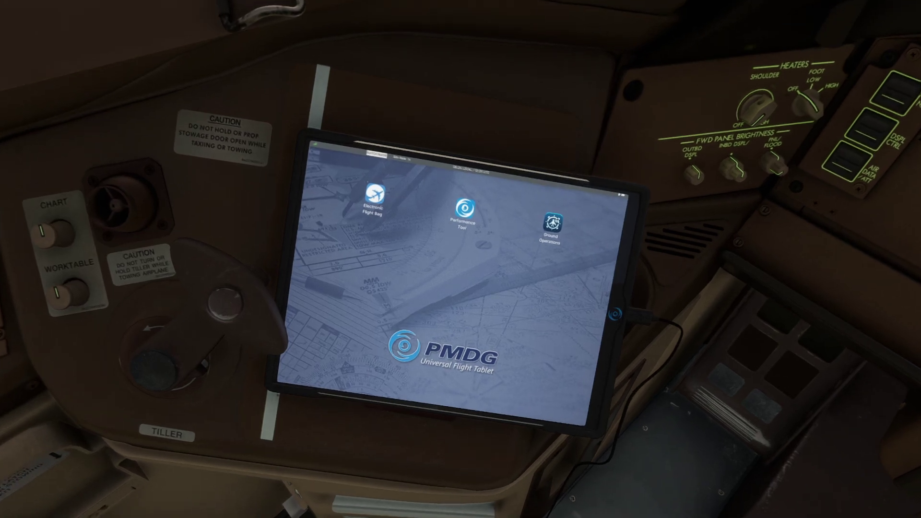
click(369, 190)
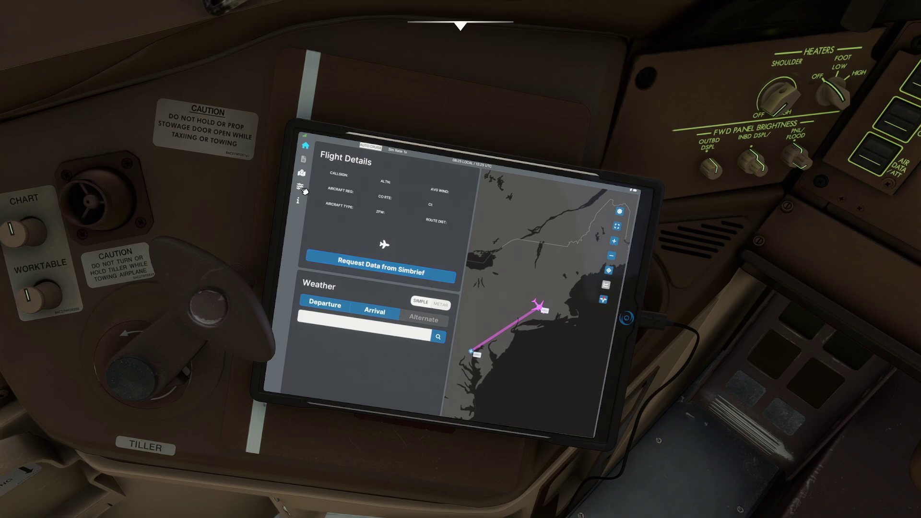
scroll(305, 192, up, 4)
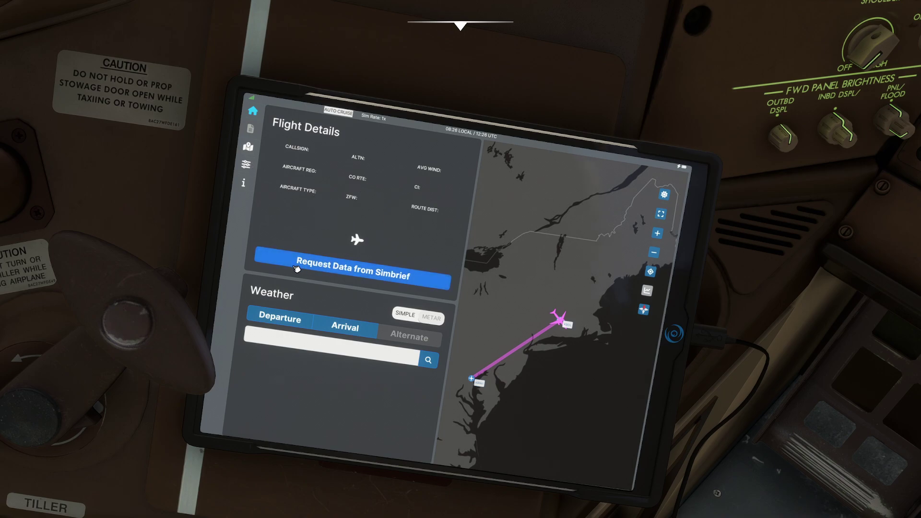
click(333, 269)
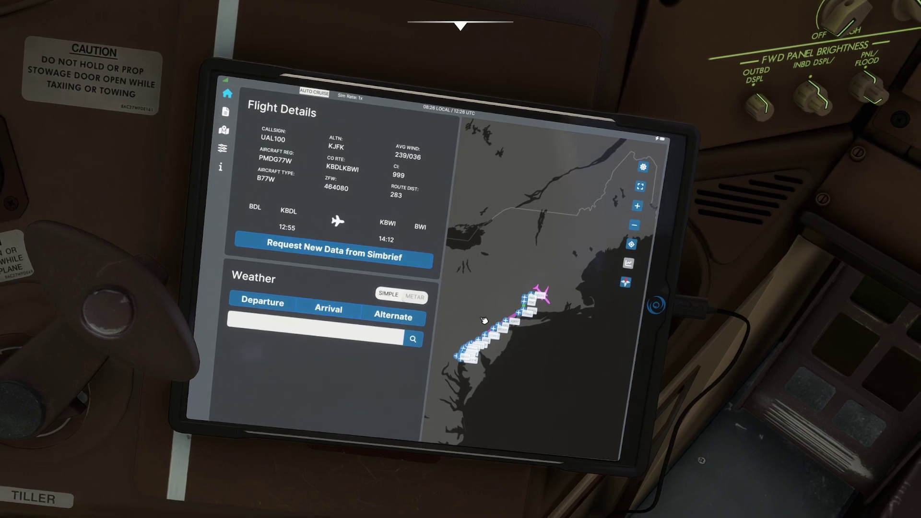
- Look up the departure and arrival weather, and inspect the planned route on the tablet's map
click(276, 306)
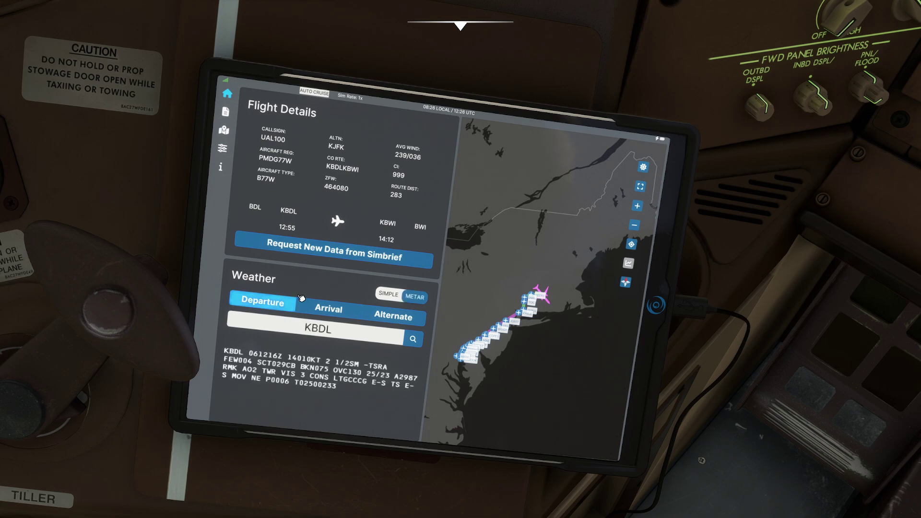
click(321, 309)
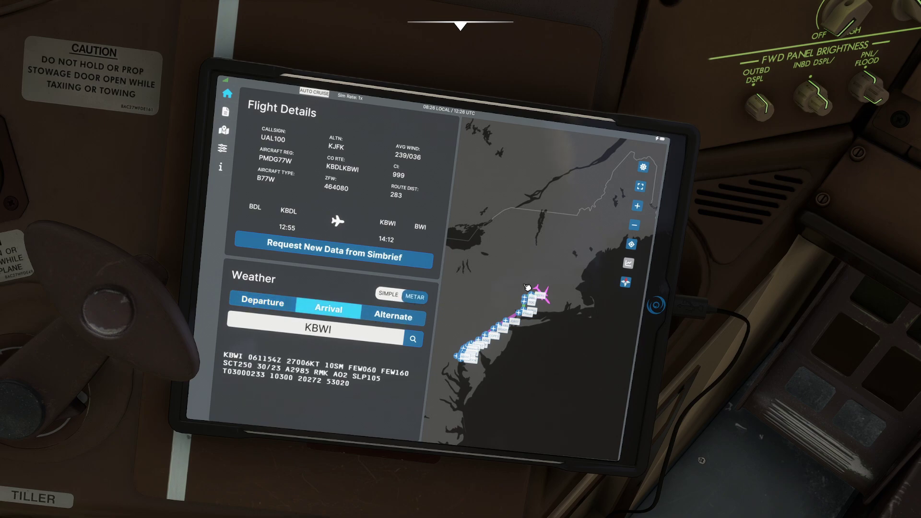
click(638, 206)
click(638, 206)
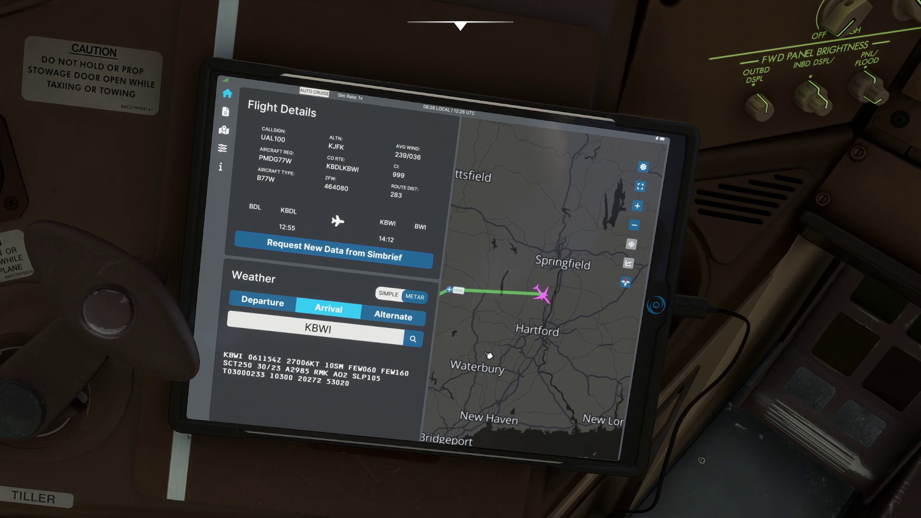
drag(494, 348, 574, 306)
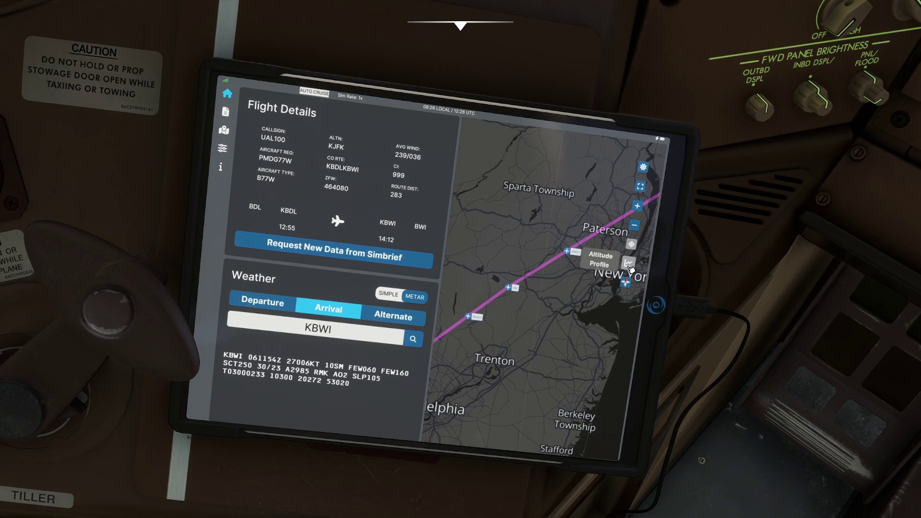
click(632, 244)
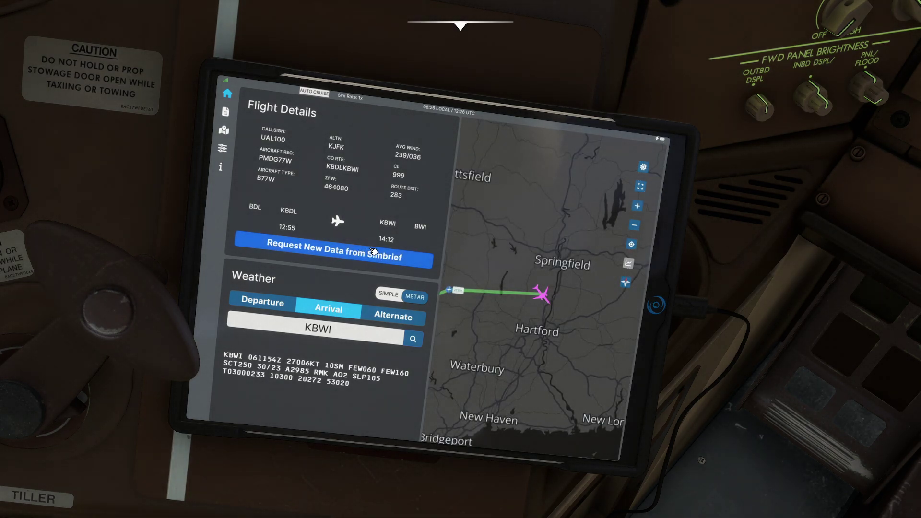
- Go to the flight computer, request the route files for RTE 1, and open the SimBrief route KBDL-KBWI
scroll(512, 305, down, 5)
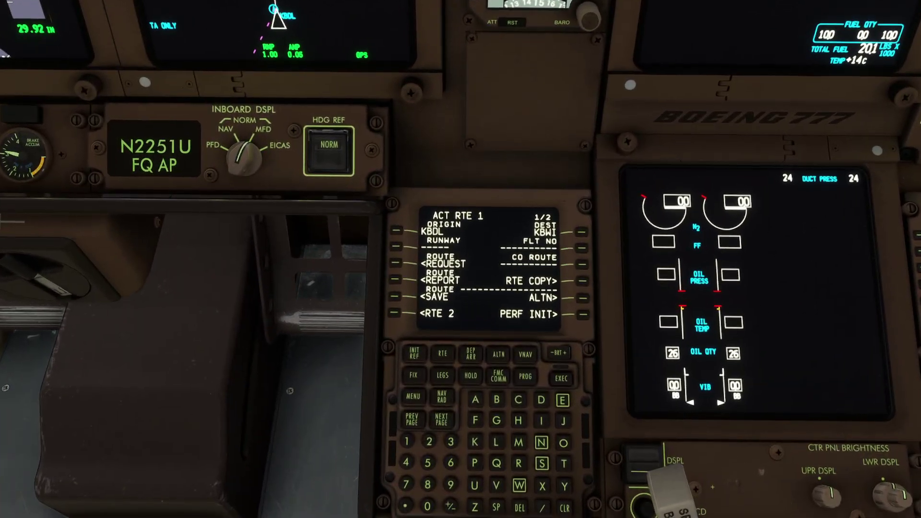
key(ctrl+space)
scroll(461, 259, up, 5)
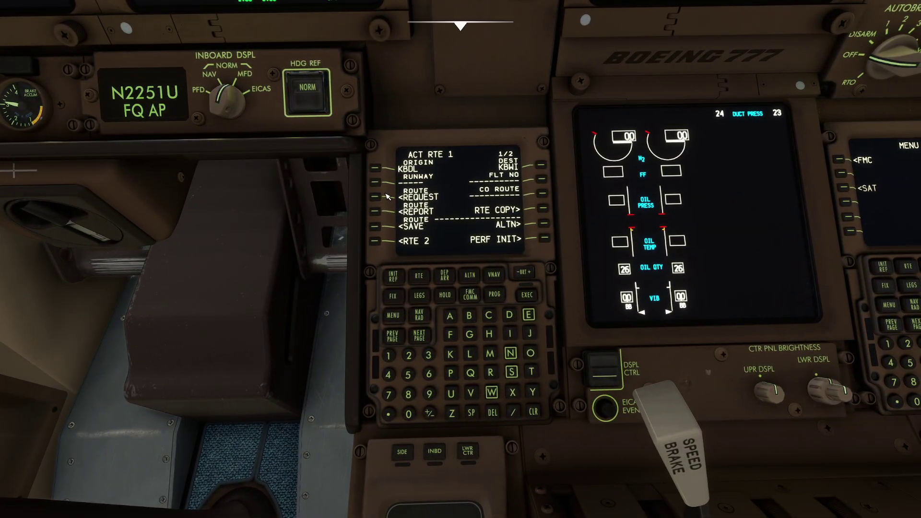
click(377, 197)
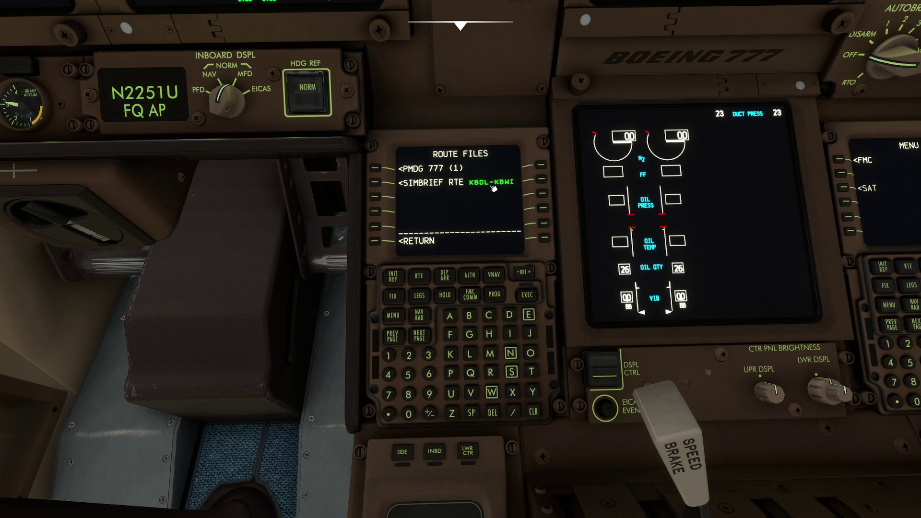
click(376, 183)
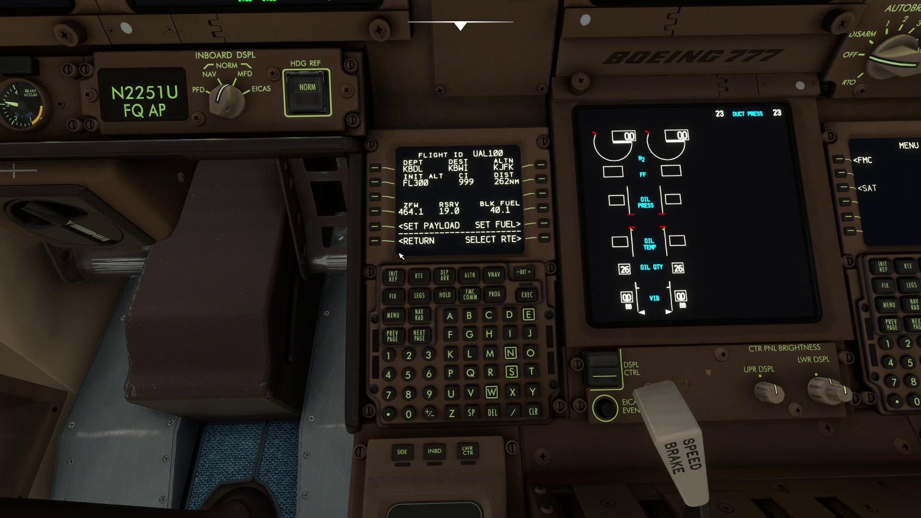
- Set the aircraft's payload from the SimBrief flight data and clear the flight computer's message
scroll(402, 210, up, 5)
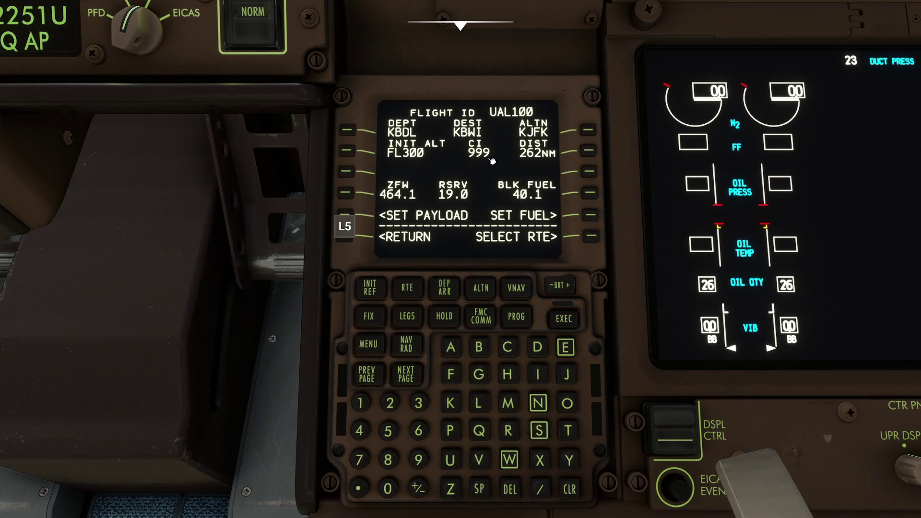
key(shift+Up)
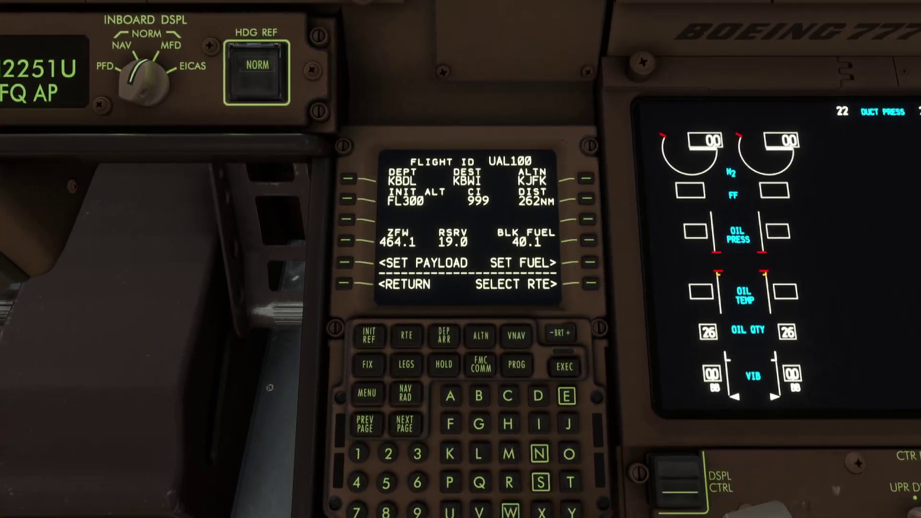
key(shift+Down)
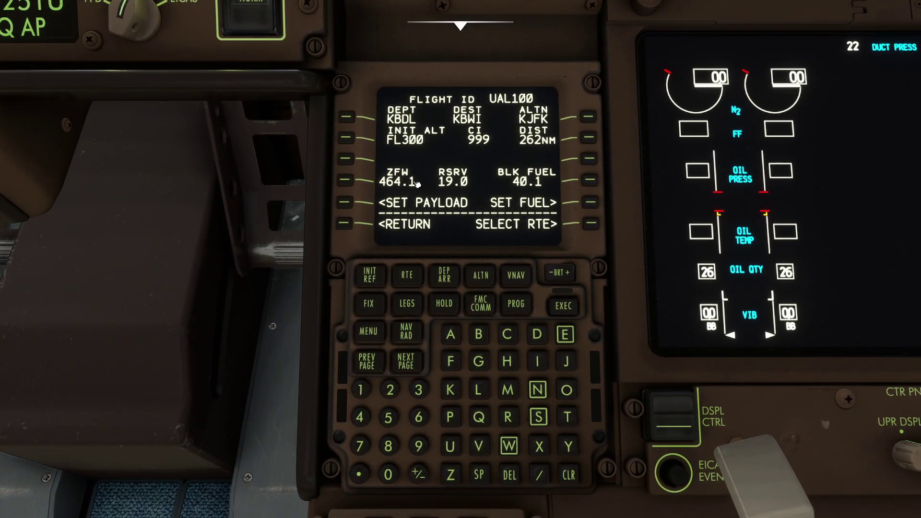
click(345, 206)
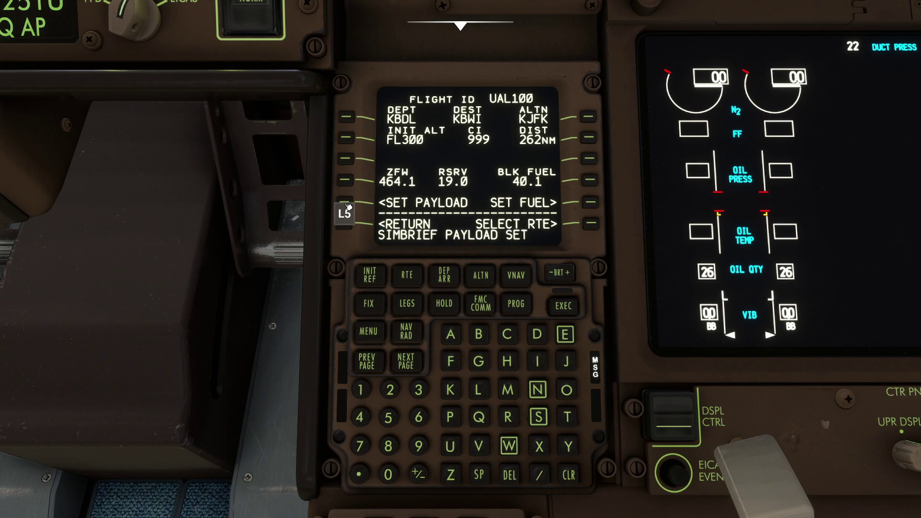
click(570, 459)
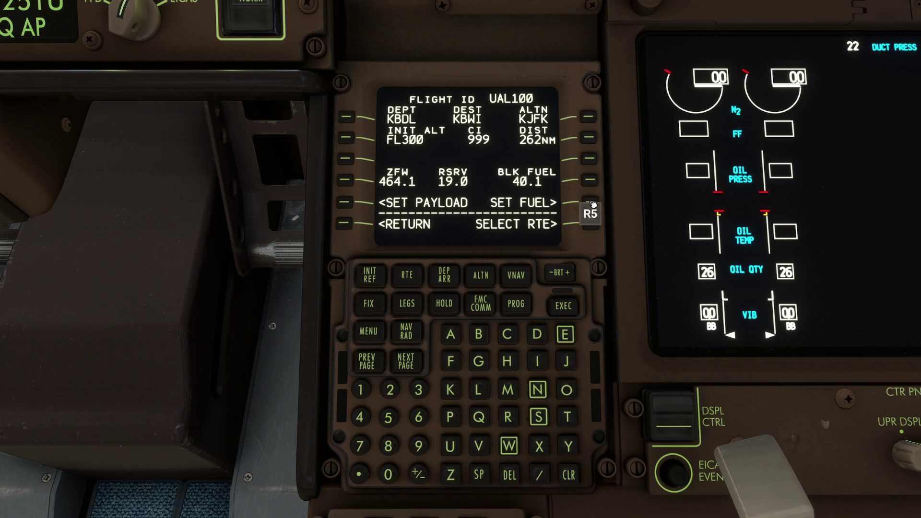
- Set the aircraft's fuel from the SimBrief block fuel of 40.1, clear the message, and select the SimBrief route
scroll(590, 204, down, 5)
scroll(568, 333, up, 2)
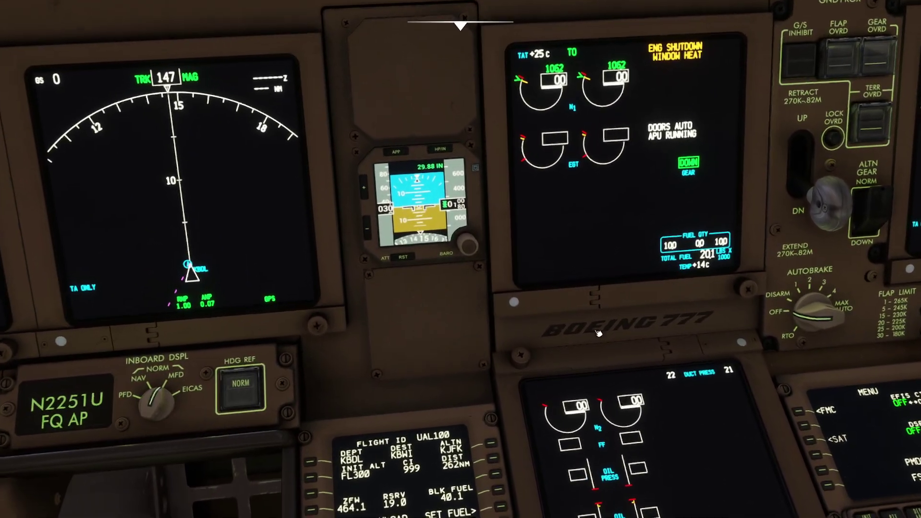
drag(729, 267, 641, 298)
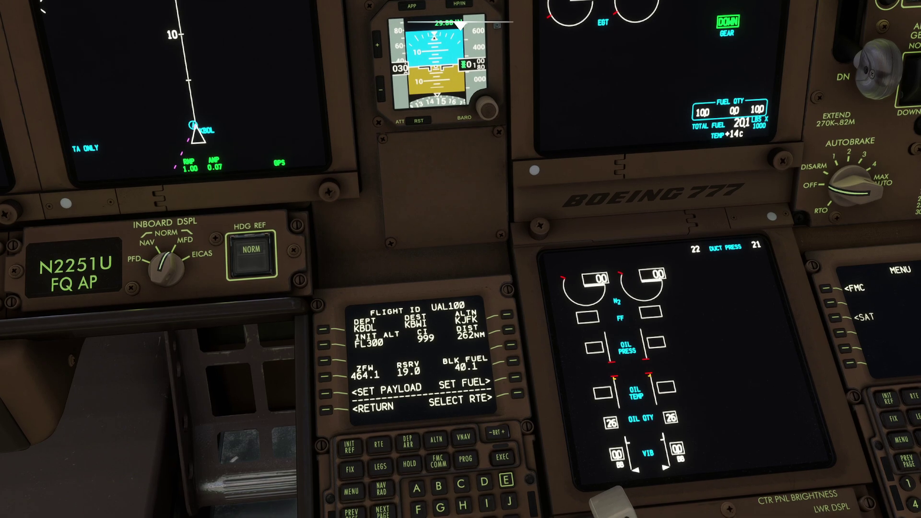
click(515, 384)
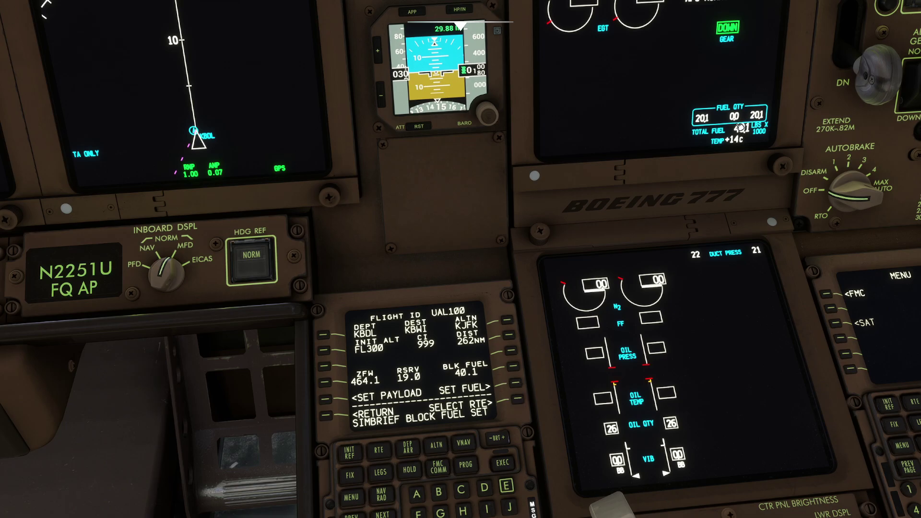
drag(568, 244, 564, 292)
scroll(461, 259, up, 3)
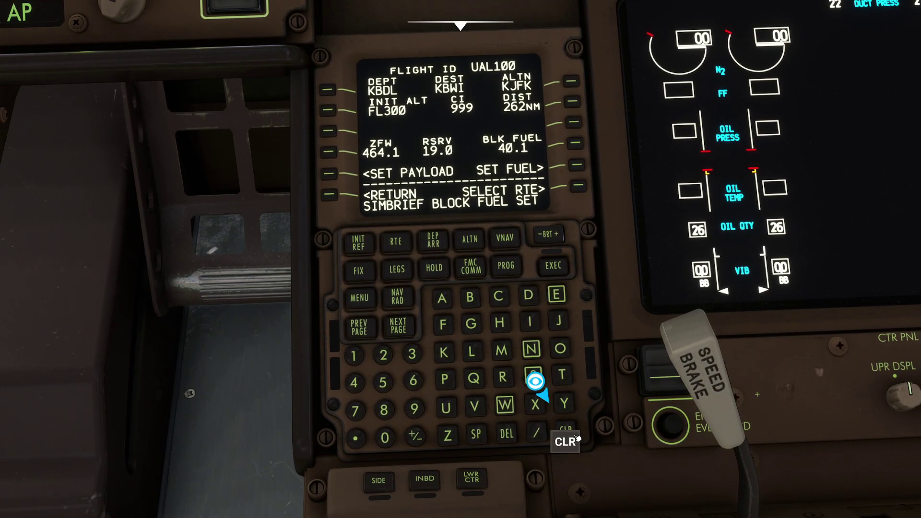
click(566, 432)
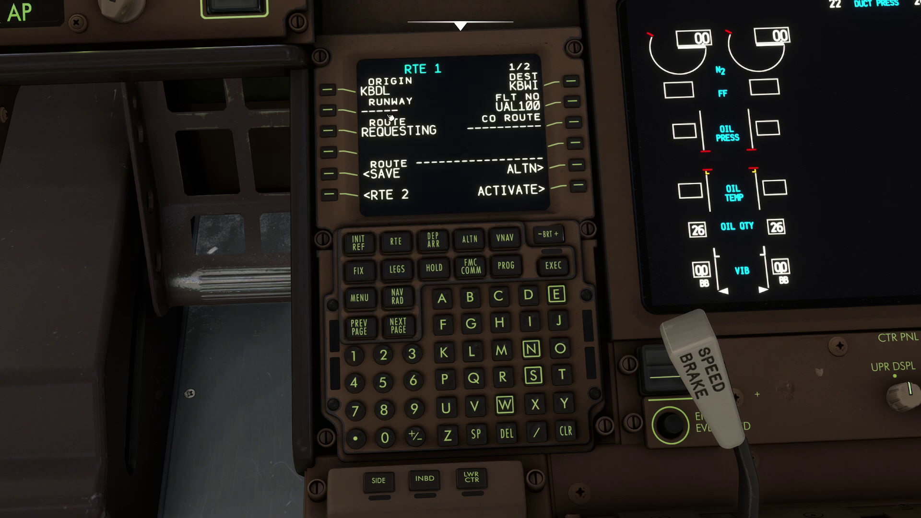
- Load the route uplink into RTE 1 and clear the descent forecast and wind data uplink messages
drag(479, 193, 464, 199)
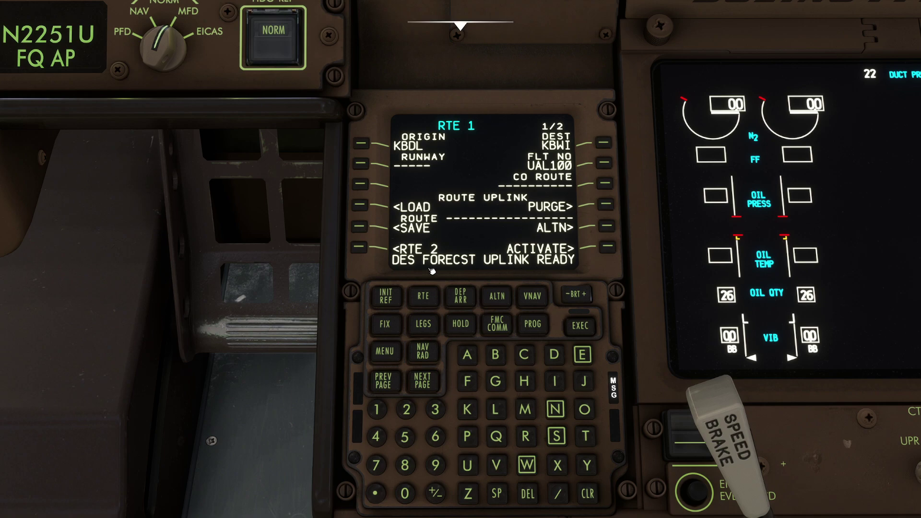
click(364, 207)
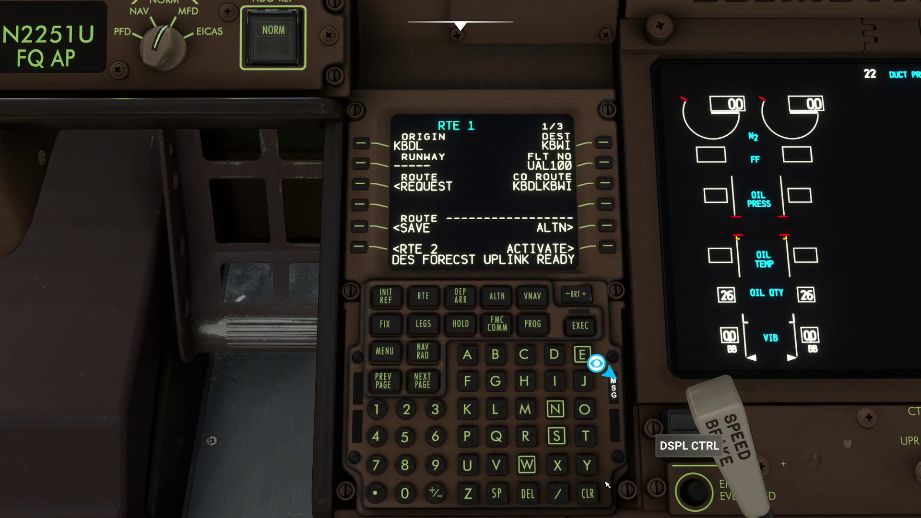
click(593, 498)
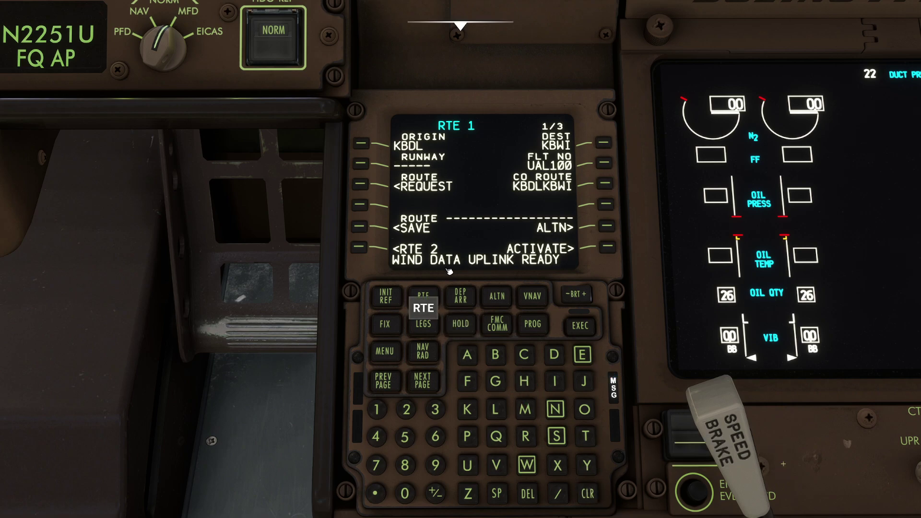
click(593, 497)
key(BackSpace)
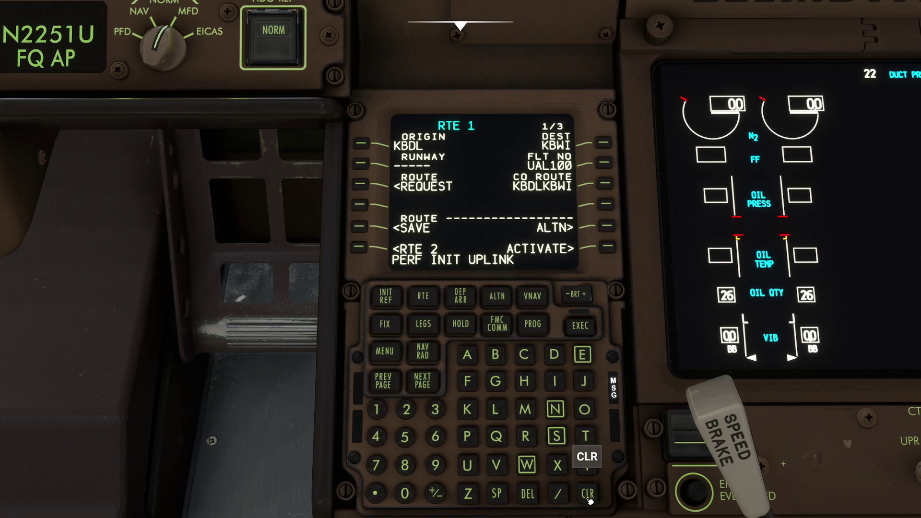